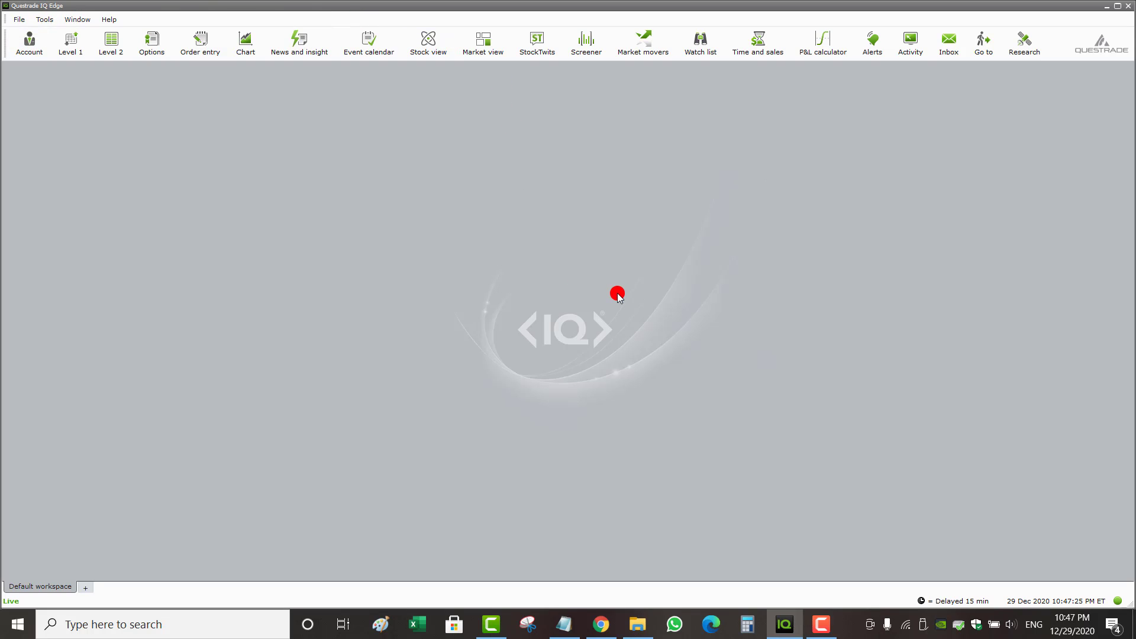
pyautogui.click(71, 43)
pyautogui.click(112, 42)
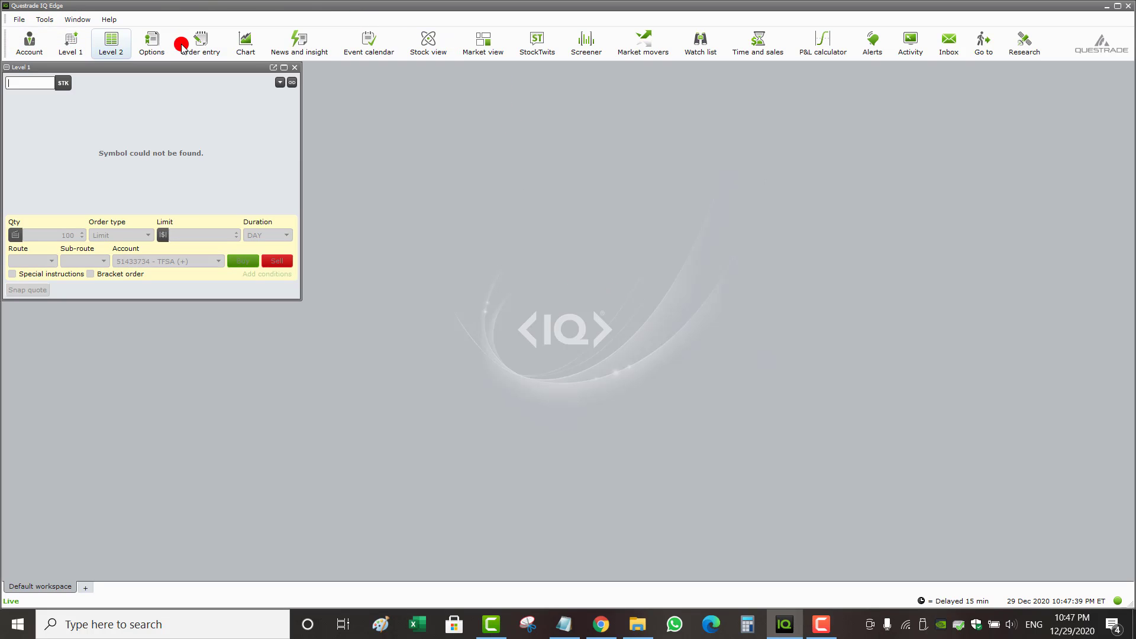
pyautogui.click(201, 42)
pyautogui.click(299, 41)
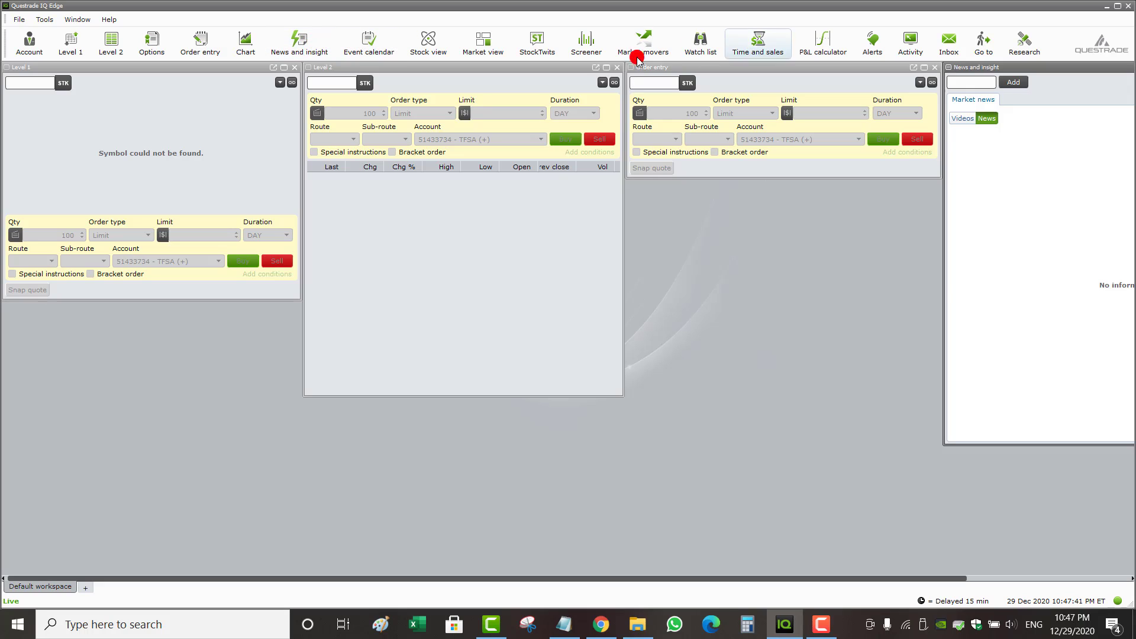
pyautogui.click(618, 68)
pyautogui.click(294, 67)
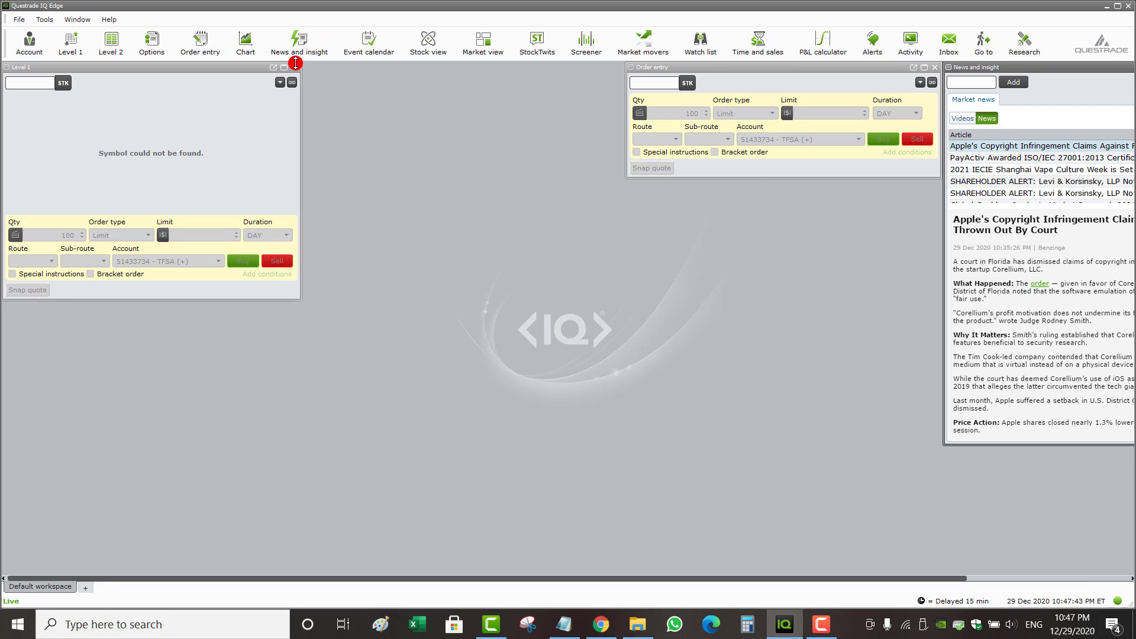
pyautogui.click(933, 70)
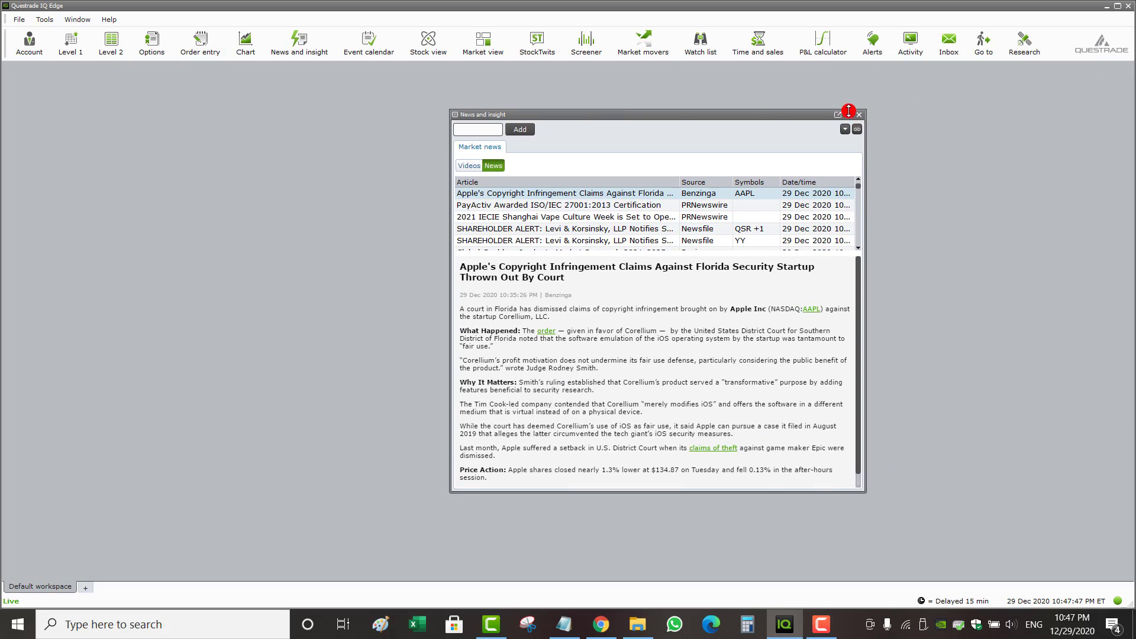
pyautogui.click(859, 114)
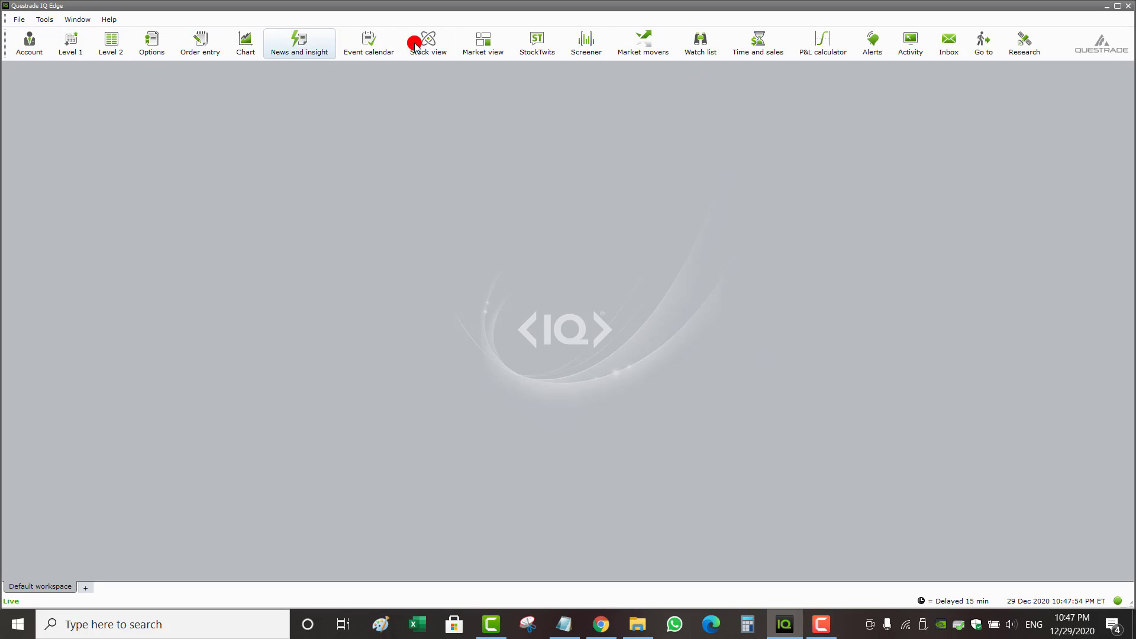
# Open the P&L calculator, maximize it, and load DASH (DoorDash Inc, NYSE) as the symbol.
pyautogui.click(840, 51)
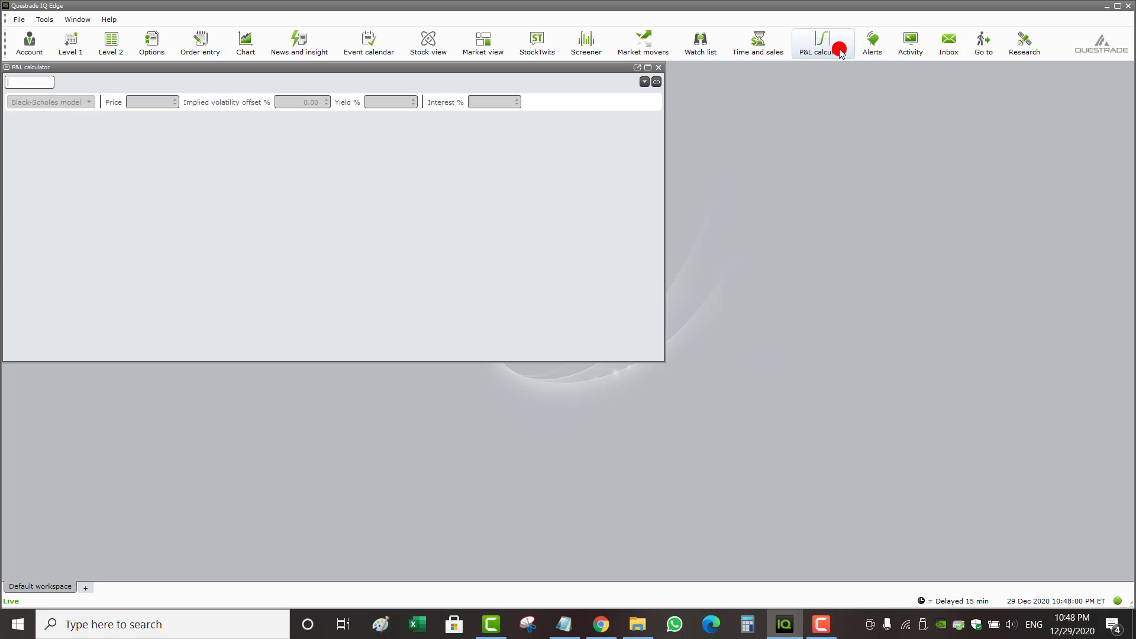
pyautogui.click(646, 67)
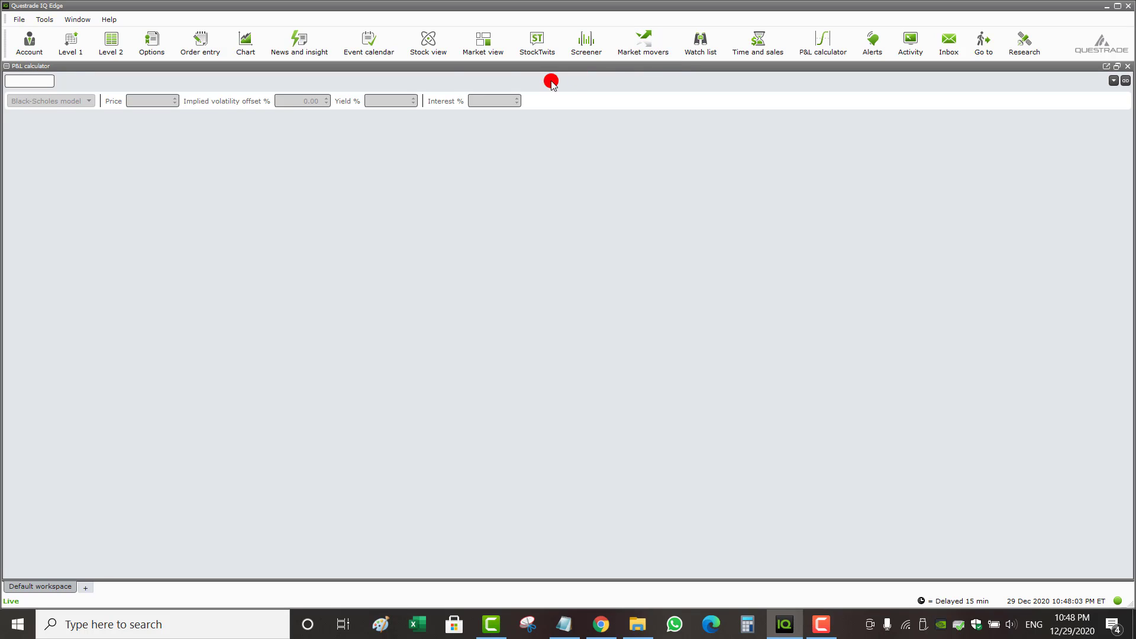
pyautogui.click(22, 80)
pyautogui.write('DASH')
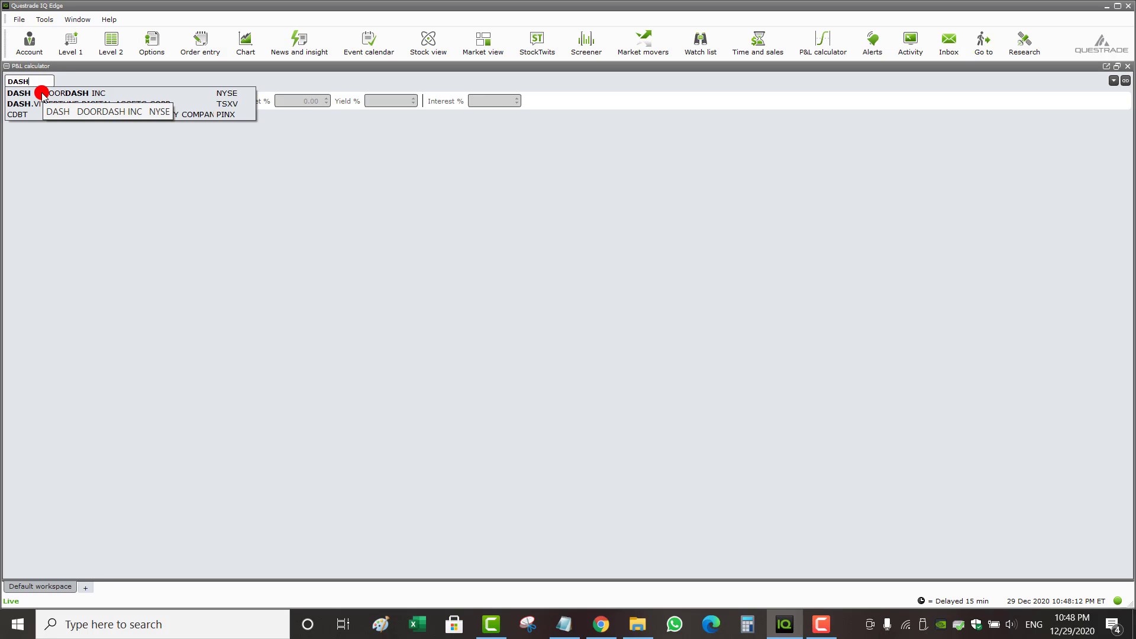
pyautogui.click(41, 94)
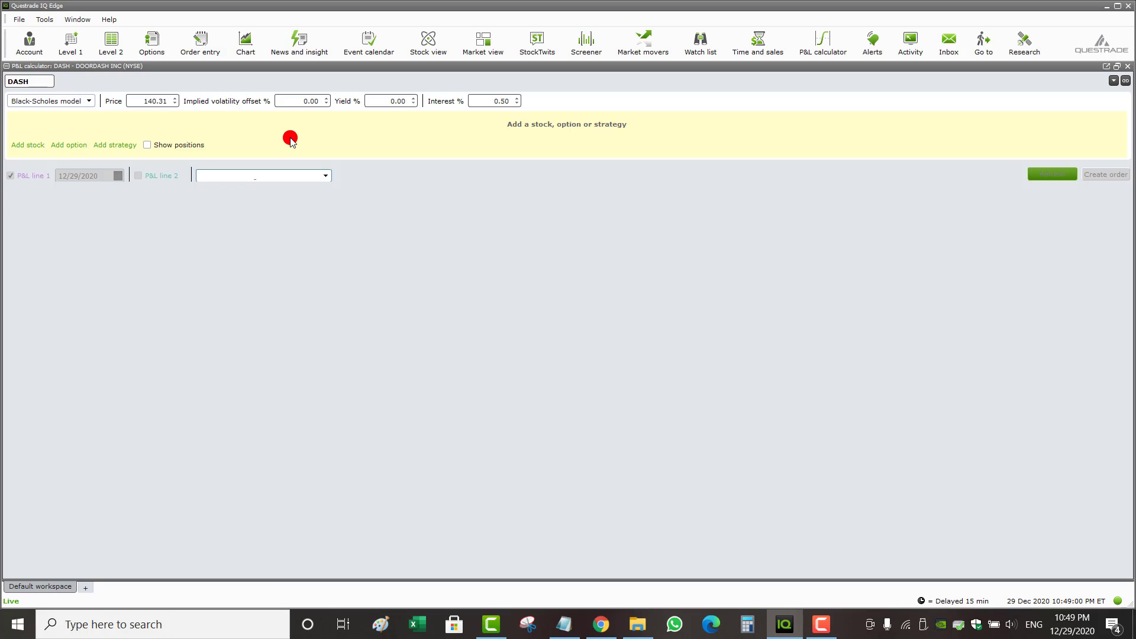
# Add a DASH call option expiring 15 Jan 2021 and hide P&L line 1 on the chart.
pyautogui.click(77, 147)
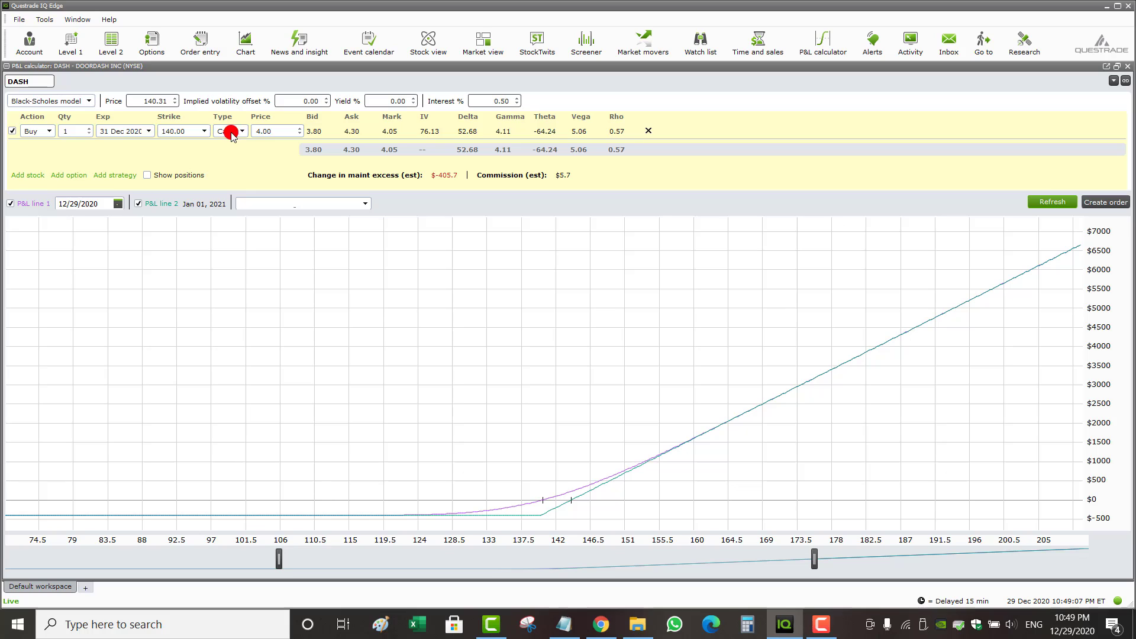
pyautogui.click(148, 131)
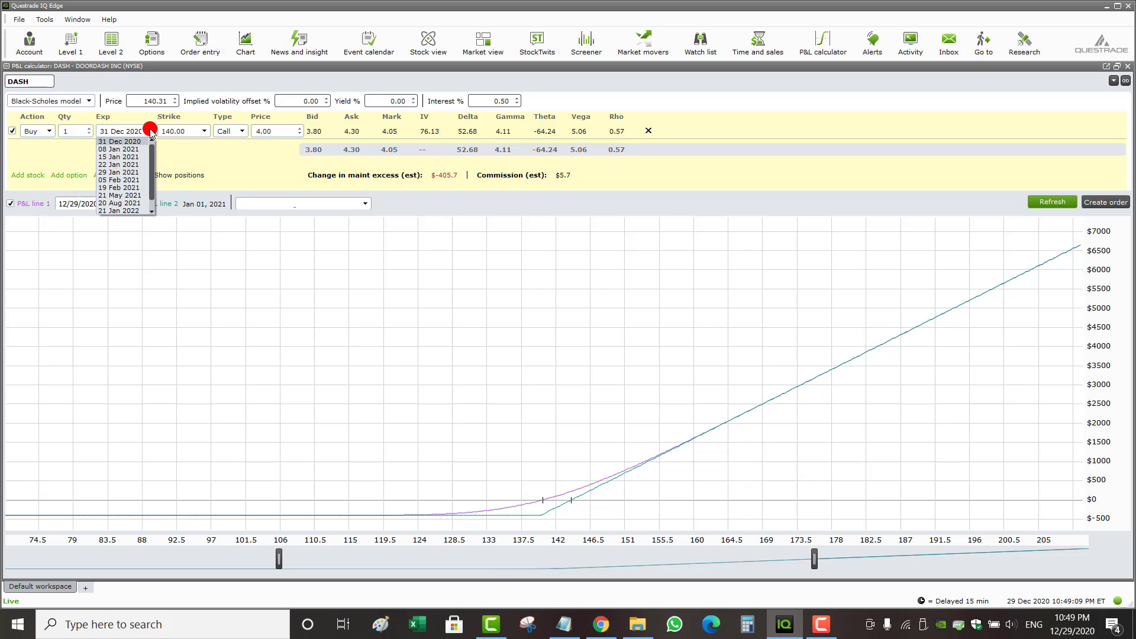
pyautogui.click(122, 156)
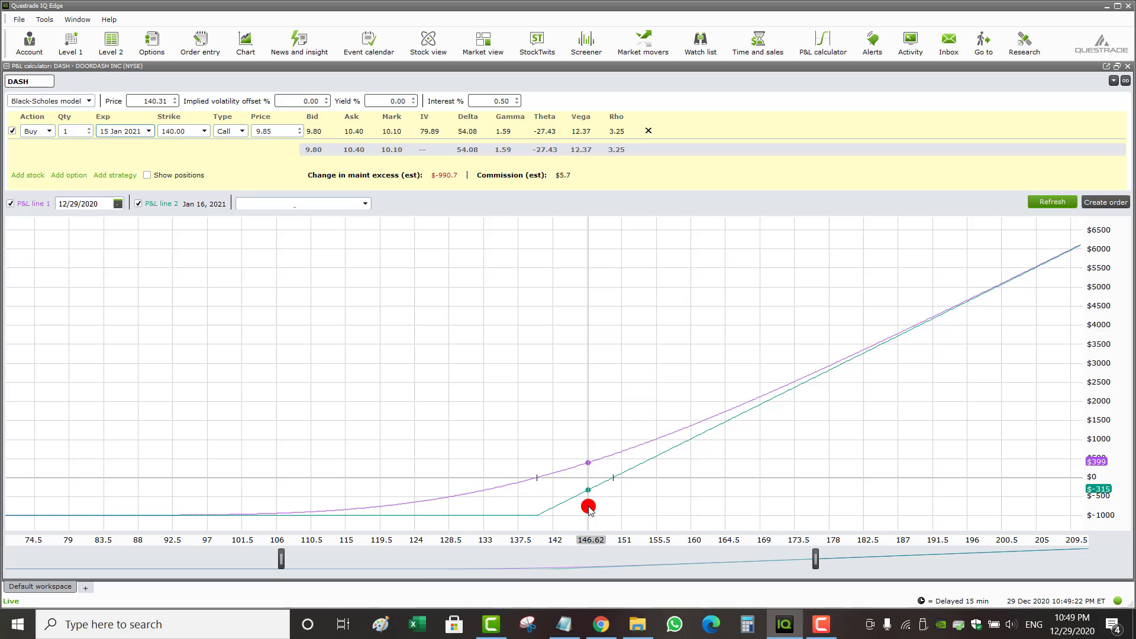
pyautogui.click(10, 204)
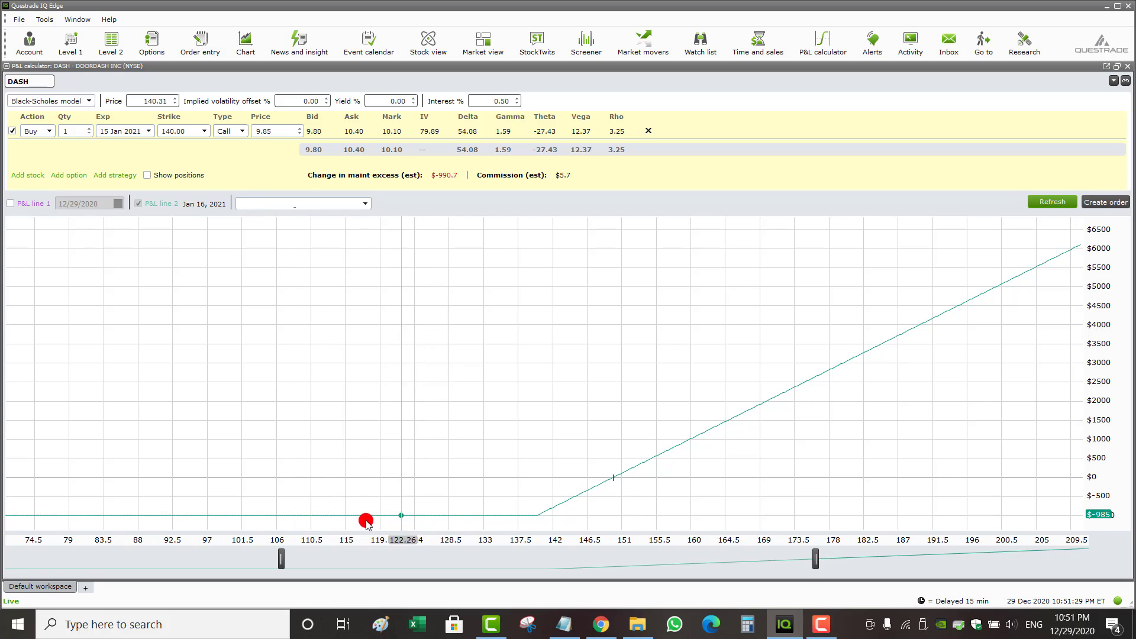
# Switch the option's type to Put to view its payoff, and remove the option from the calculator.
pyautogui.click(219, 131)
pyautogui.click(228, 148)
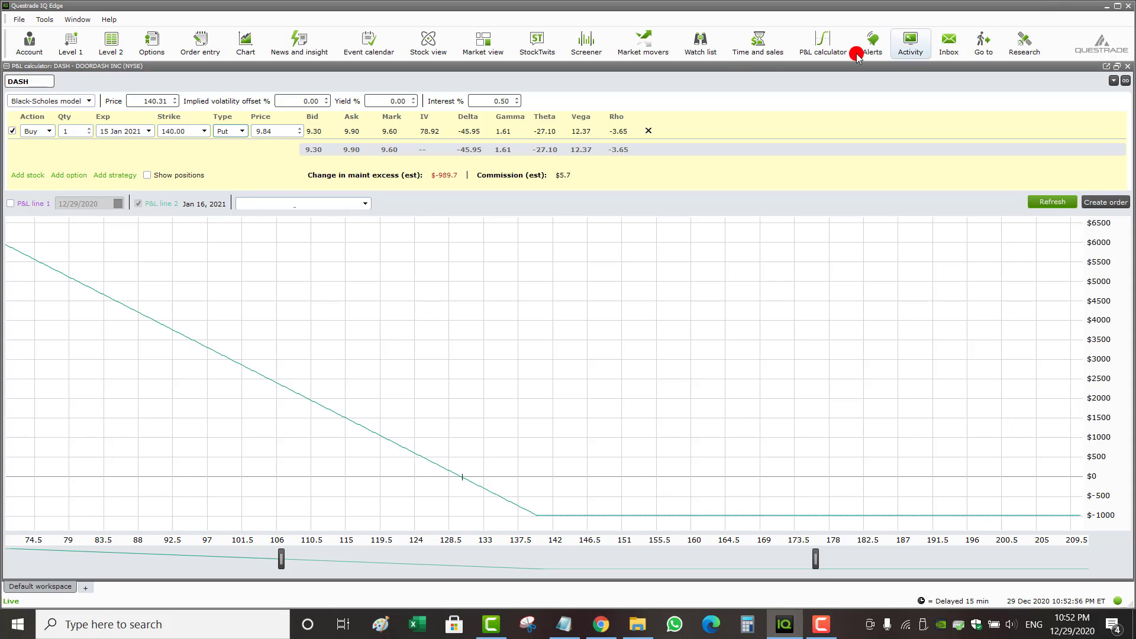
pyautogui.click(649, 131)
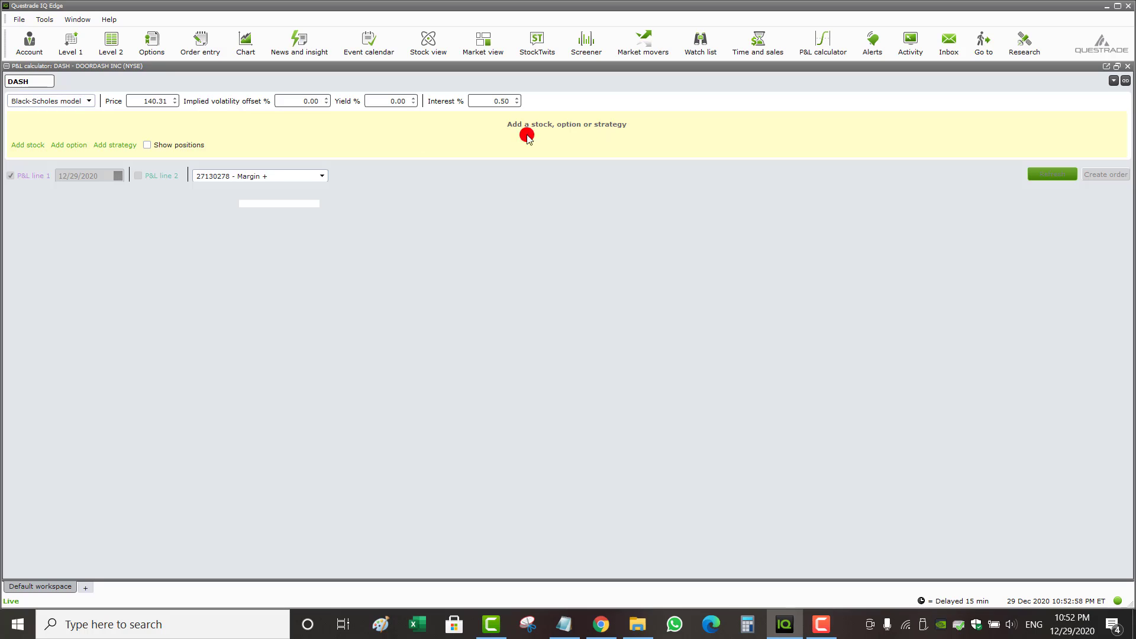
# Add a vertical put strategy and reverse its legs, selling the 140.00 put and buying the 135.00 put.
pyautogui.click(124, 146)
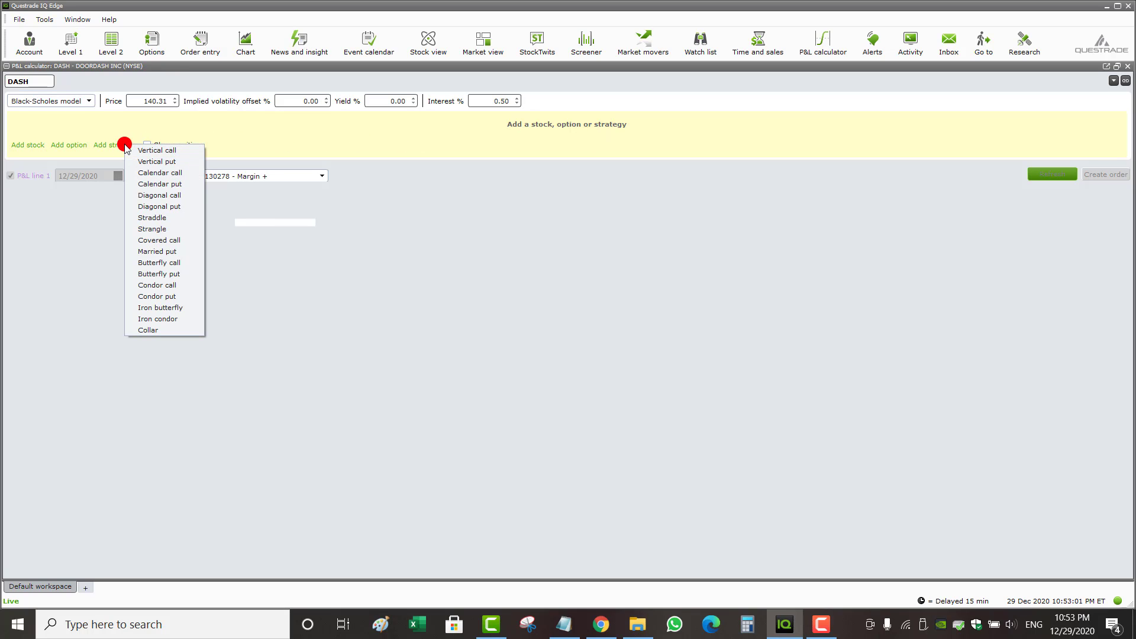
pyautogui.click(177, 162)
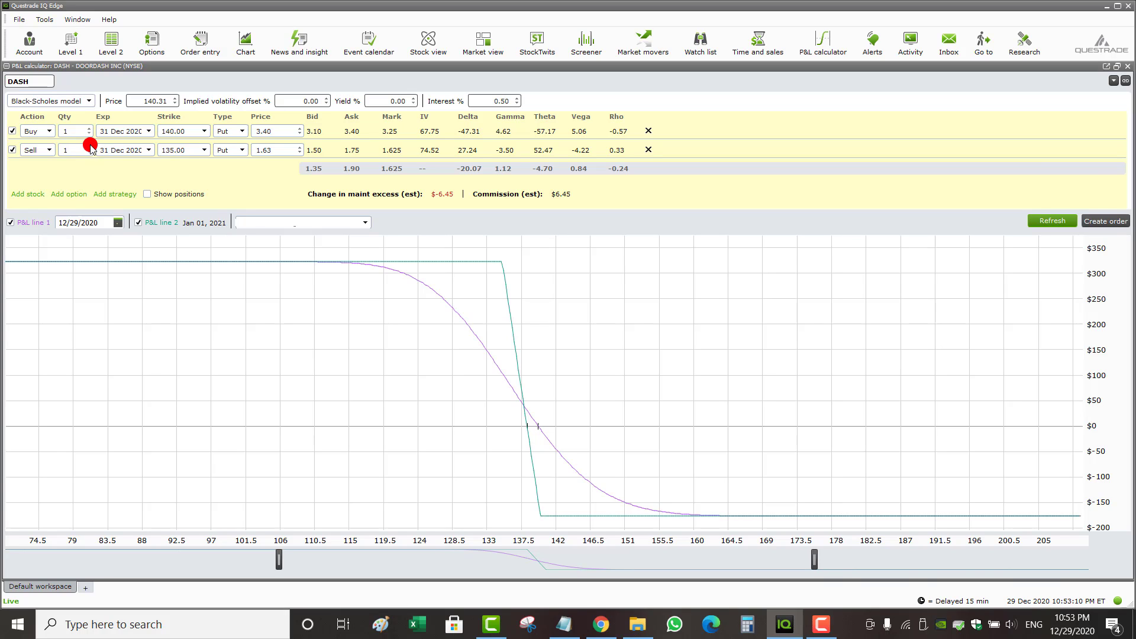
pyautogui.click(49, 132)
pyautogui.click(47, 151)
pyautogui.click(47, 152)
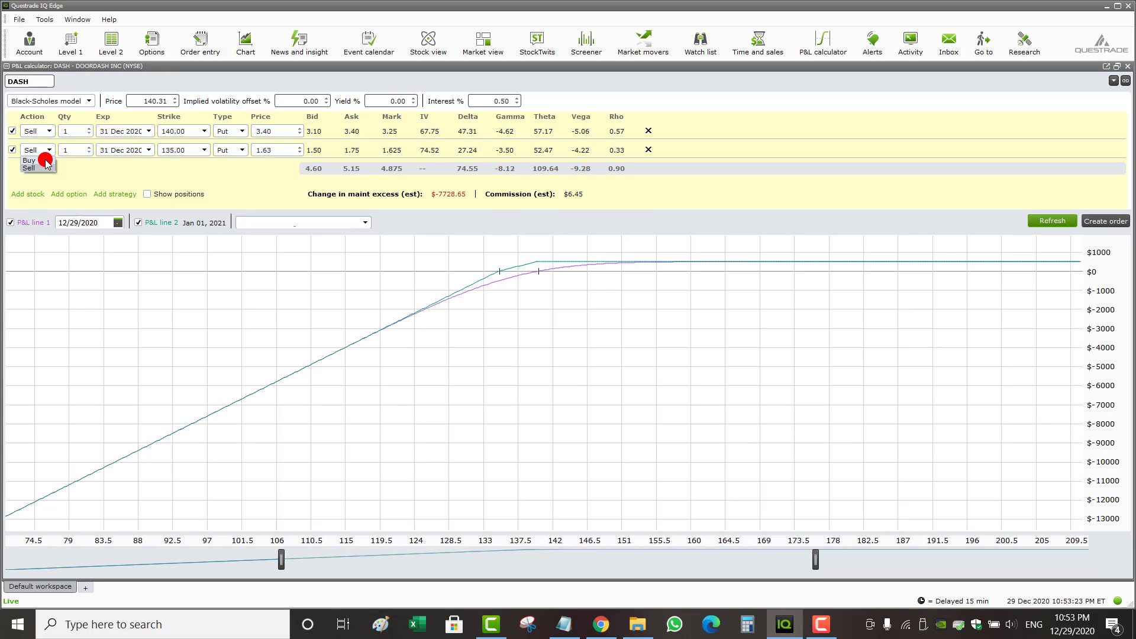
pyautogui.click(41, 161)
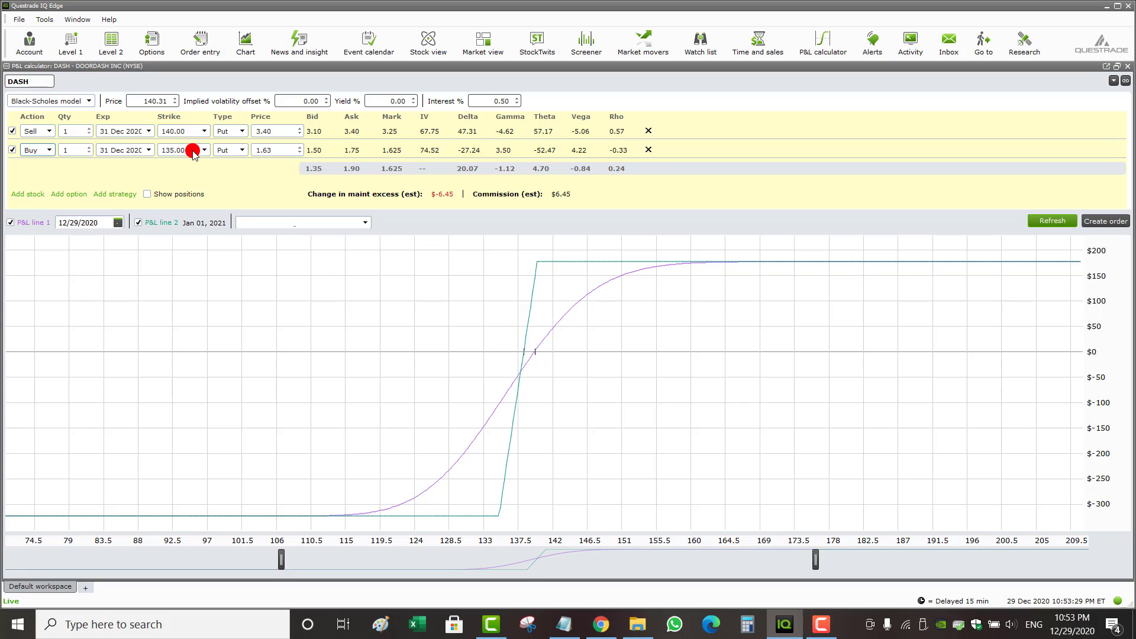
# Set the expiration of both put legs to 15 Jan 2021.
pyautogui.click(117, 131)
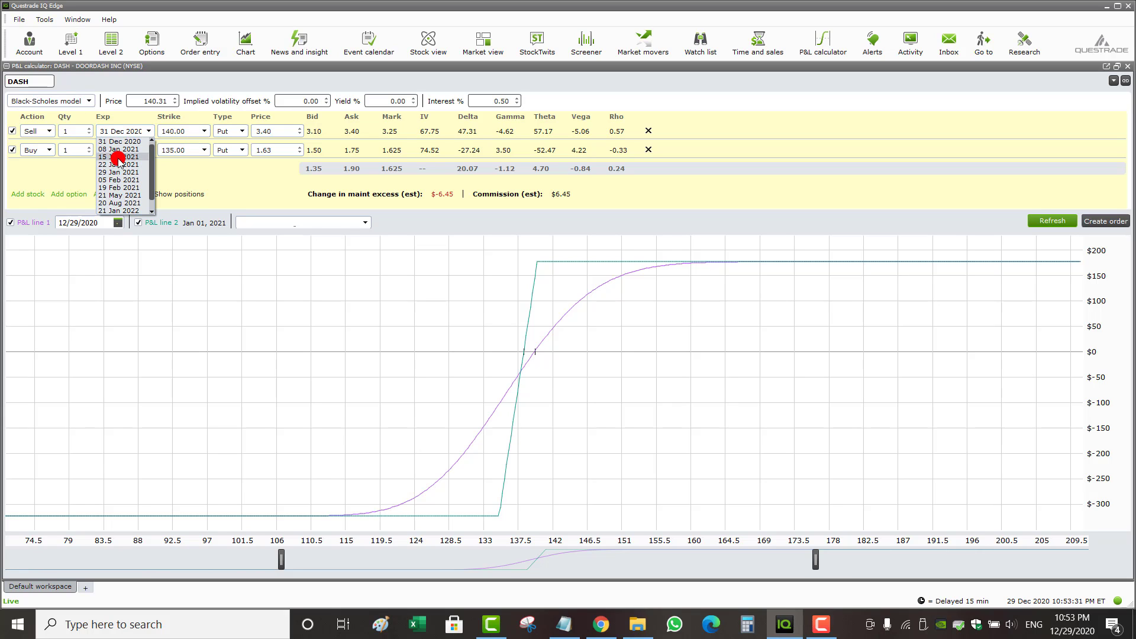
pyautogui.click(118, 158)
pyautogui.click(118, 150)
pyautogui.click(117, 176)
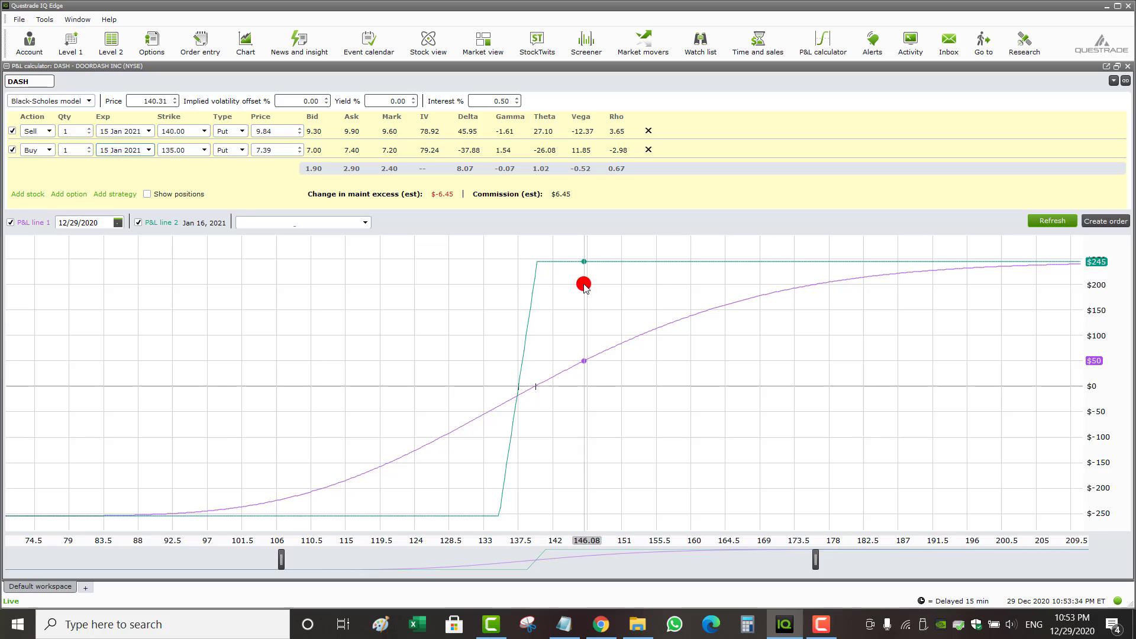
# Hide P&L line 1 and set the strikes to 120.00 for the sold put and 115.00 for the bought put.
pyautogui.click(11, 222)
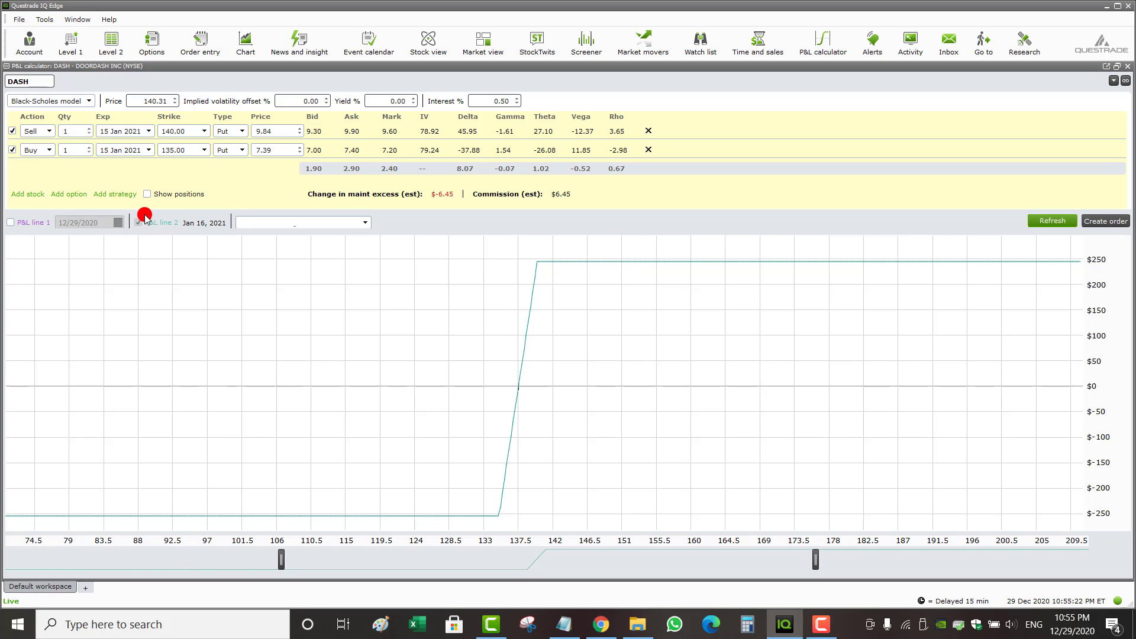
pyautogui.click(172, 131)
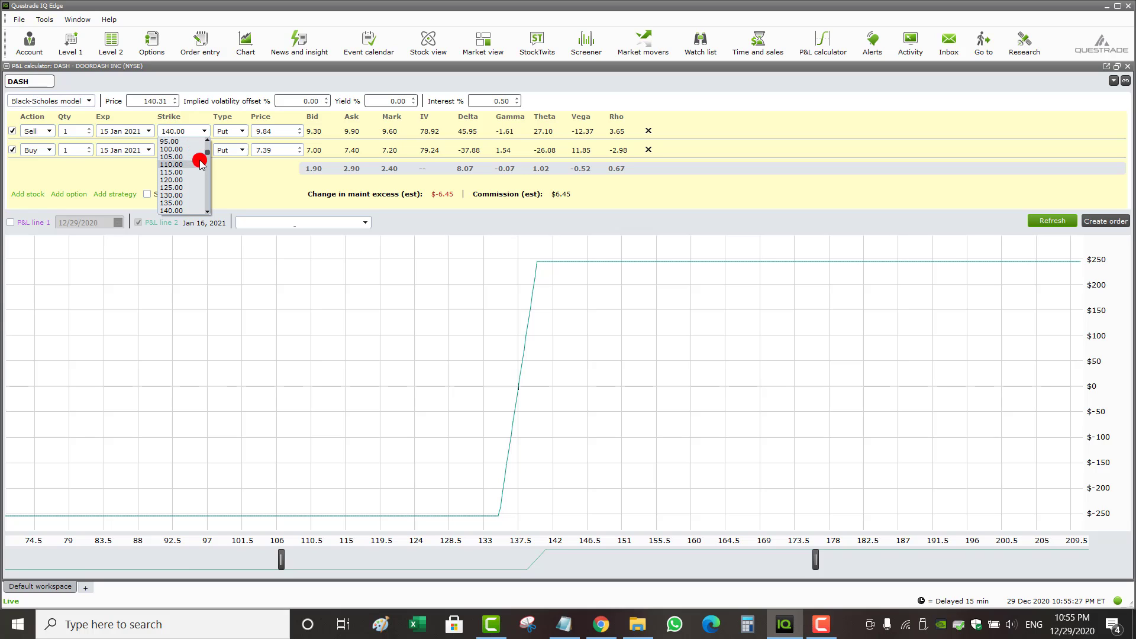
pyautogui.click(190, 180)
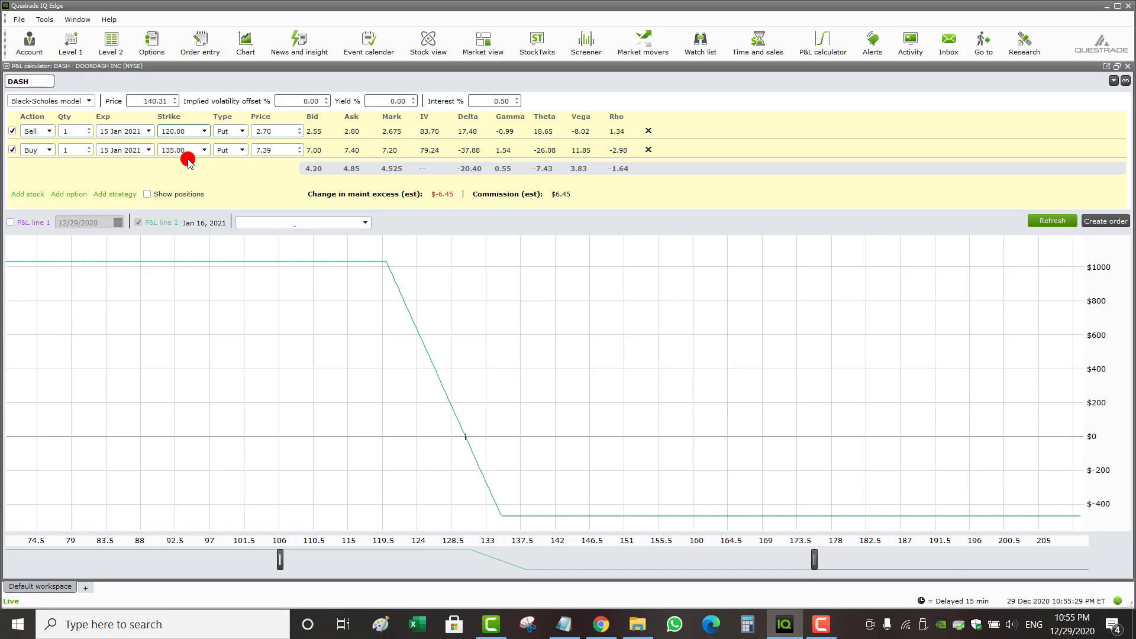
pyautogui.click(185, 150)
pyautogui.click(181, 200)
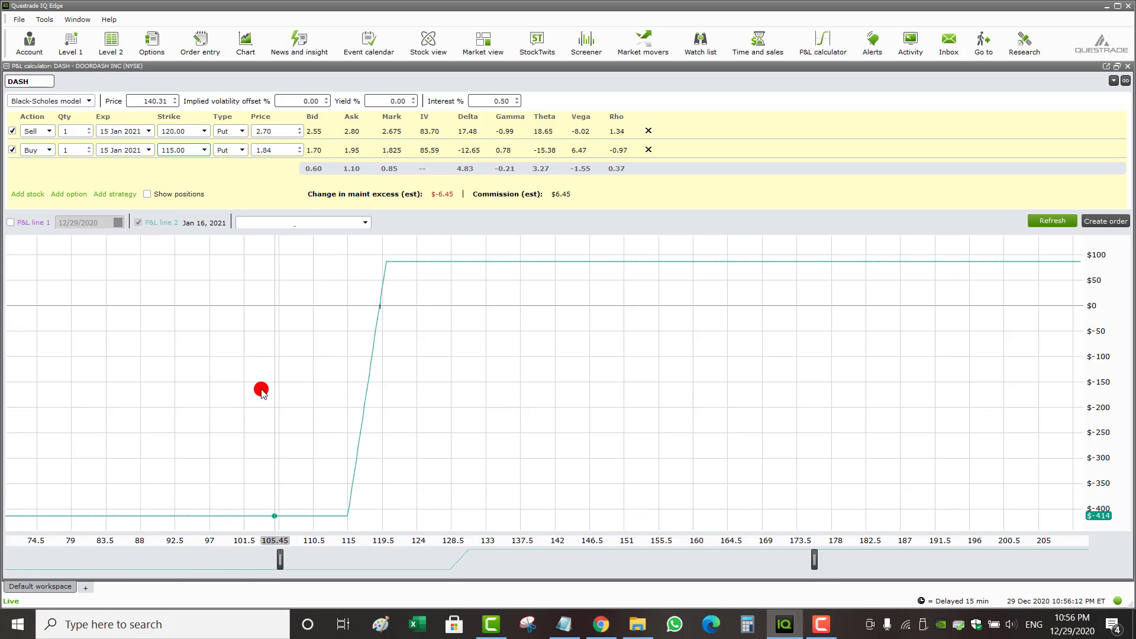
# Show P&L line 1 again and set its date to 01/06/2021.
pyautogui.click(11, 222)
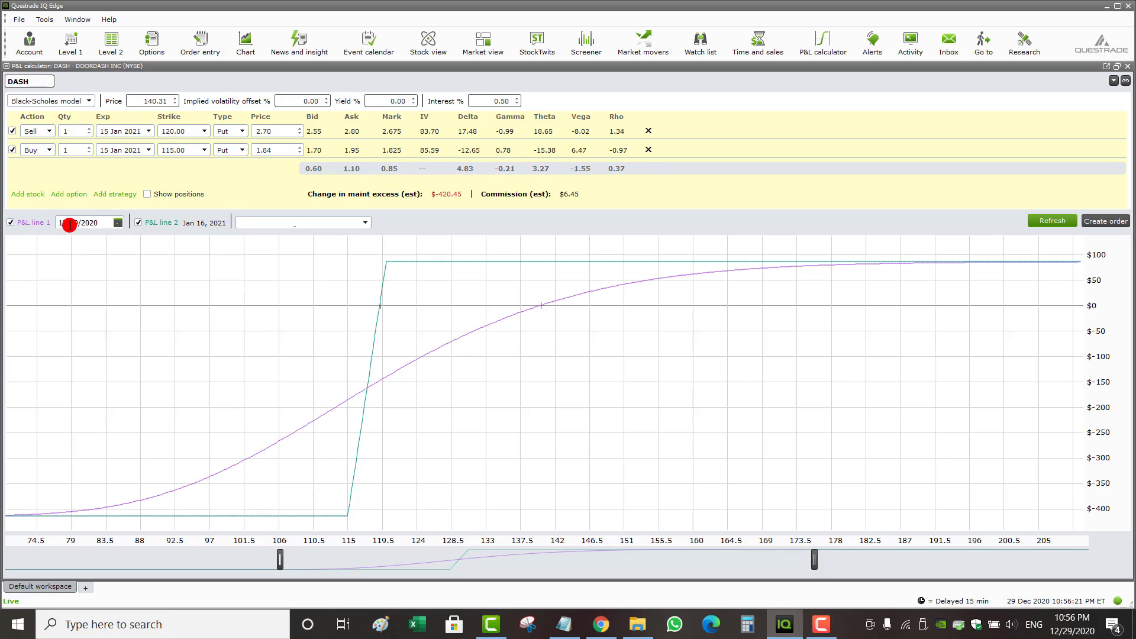
pyautogui.click(116, 223)
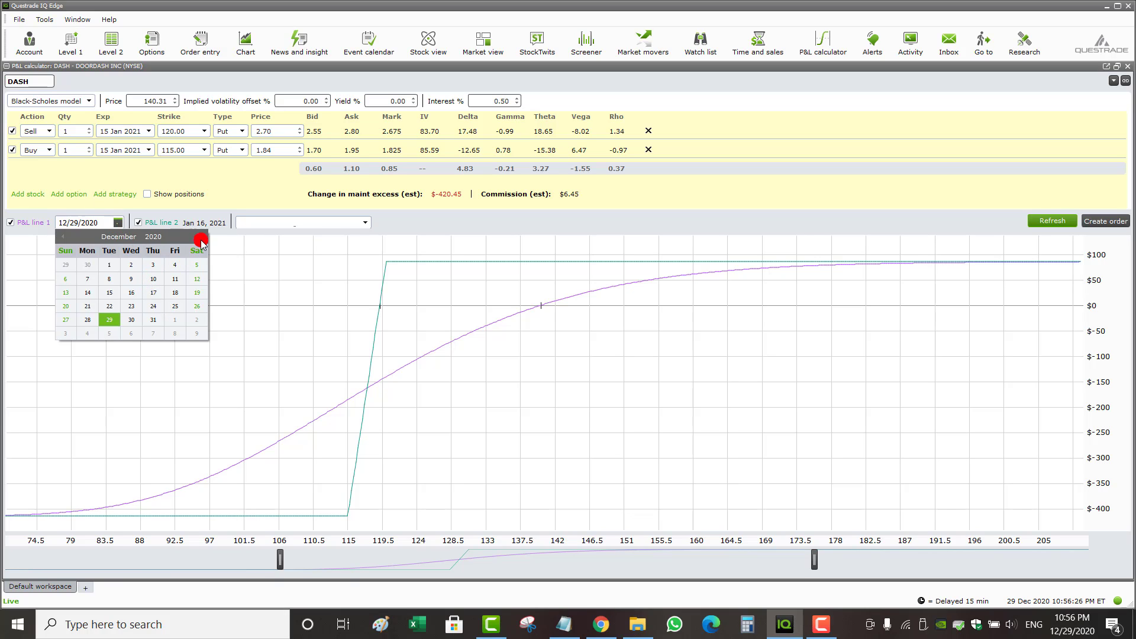
pyautogui.click(201, 237)
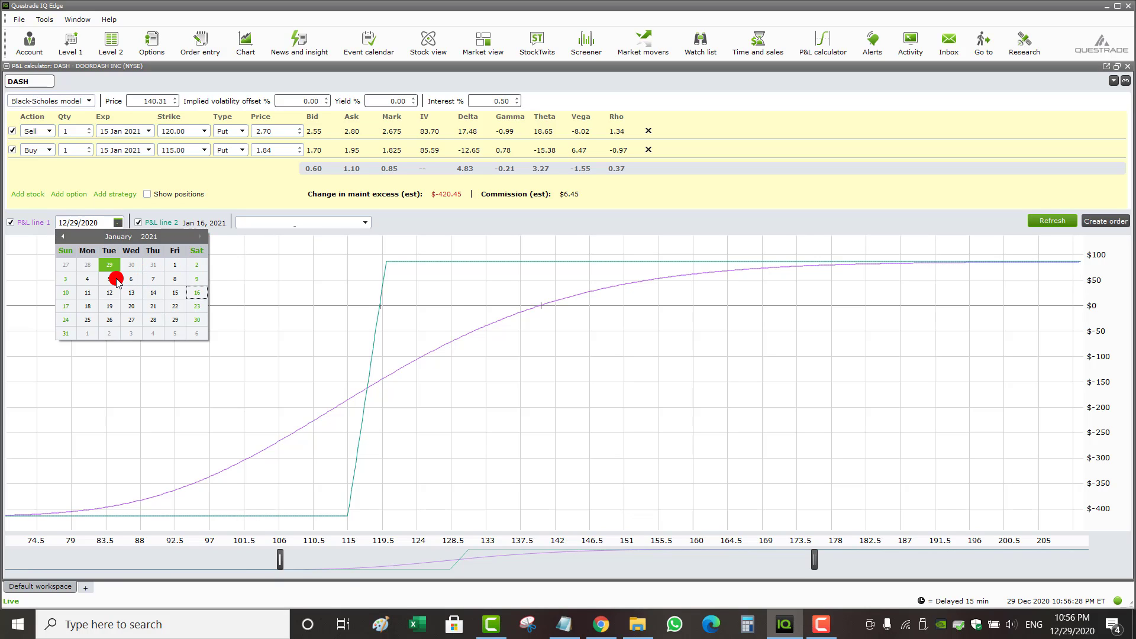
pyautogui.click(132, 279)
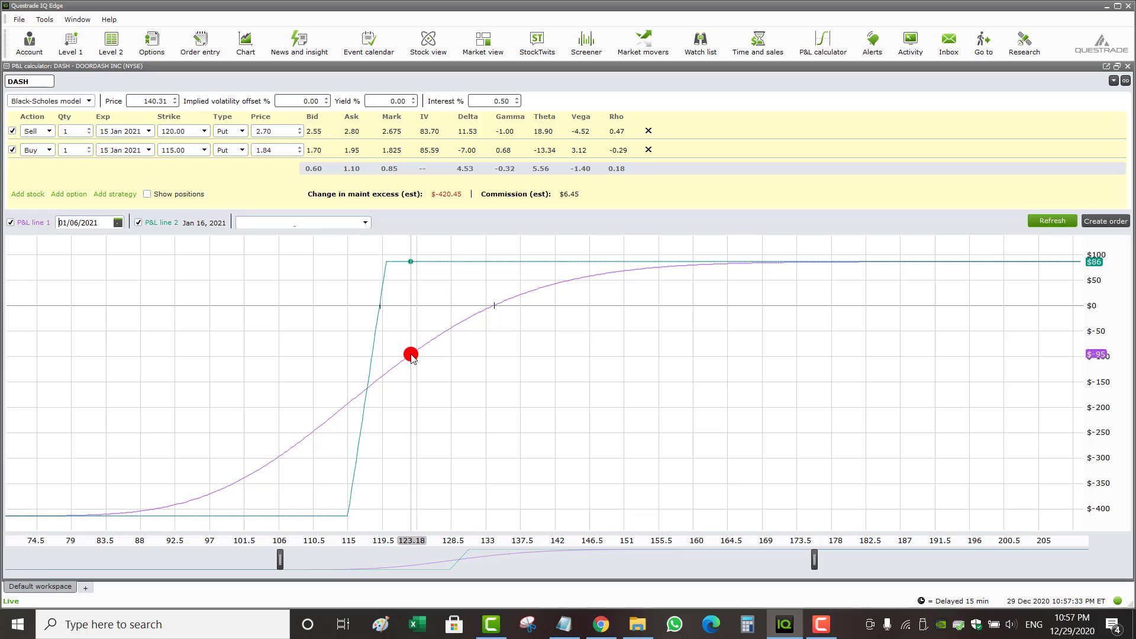
# Set the P&L line 1 date in turn to 01/14/2021, 01/15/2021 and 01/16/2021 to compare the curves.
pyautogui.click(117, 222)
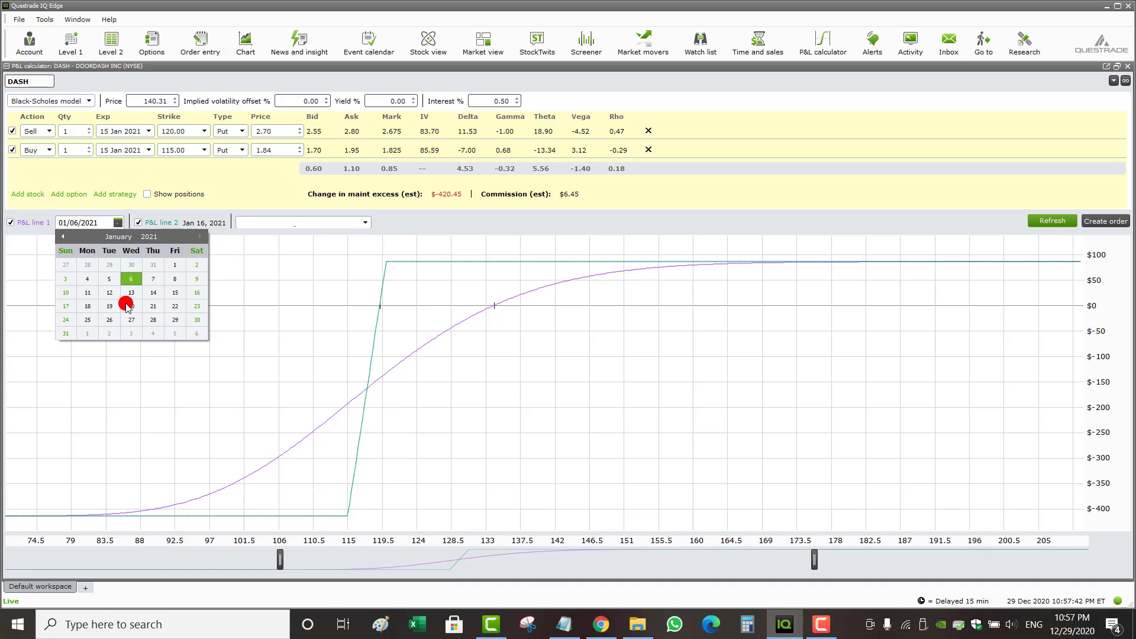
pyautogui.click(153, 292)
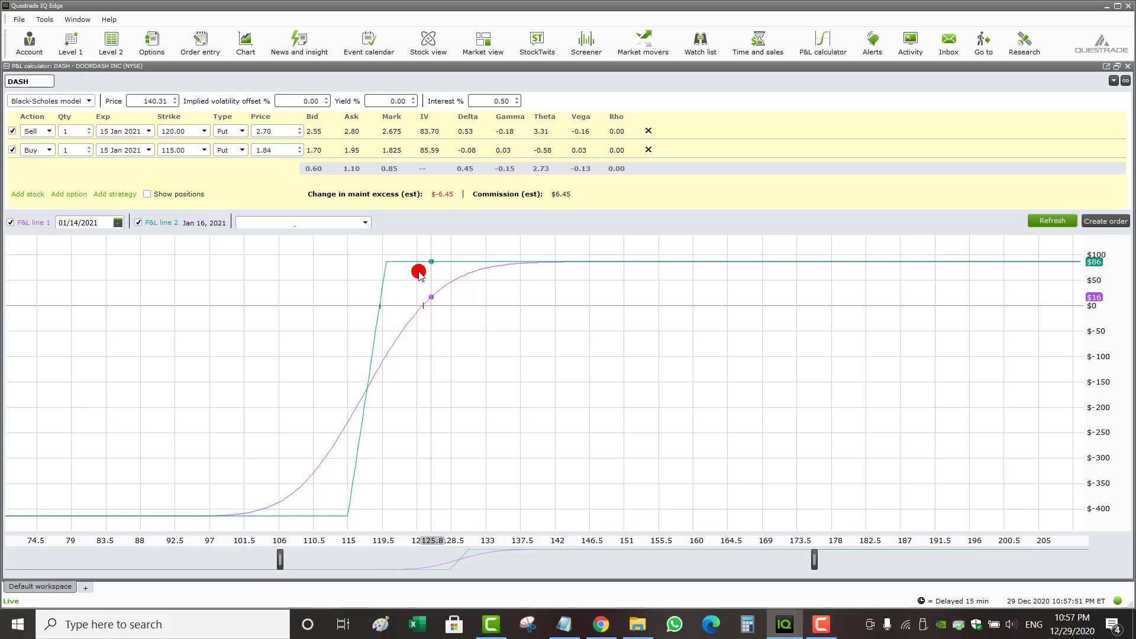
pyautogui.click(115, 222)
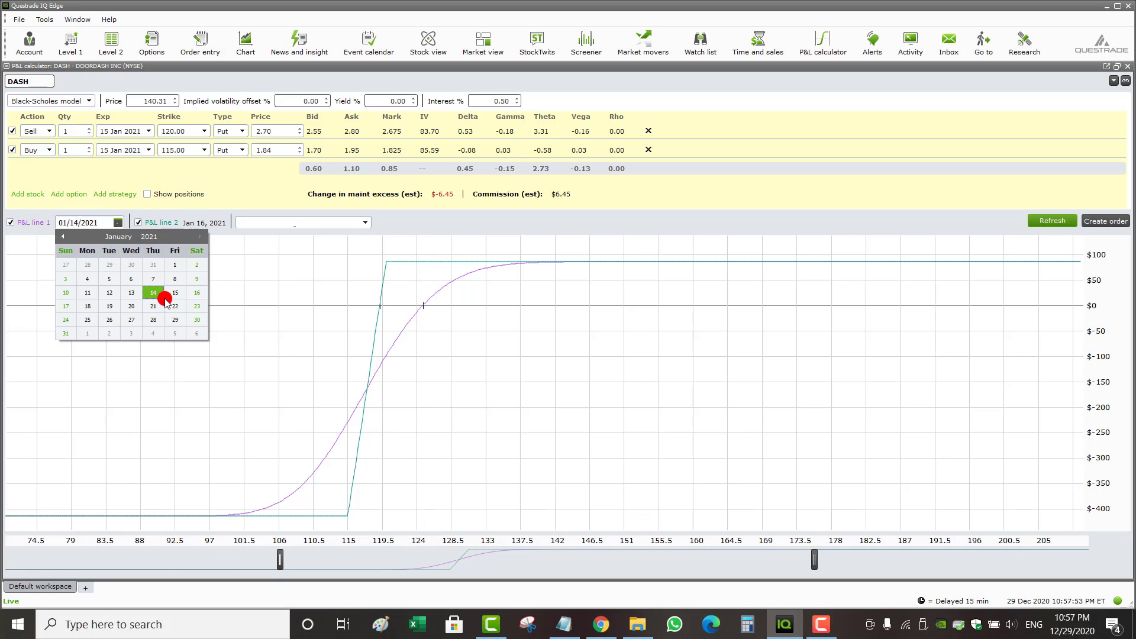
pyautogui.click(171, 287)
pyautogui.click(118, 223)
pyautogui.click(189, 288)
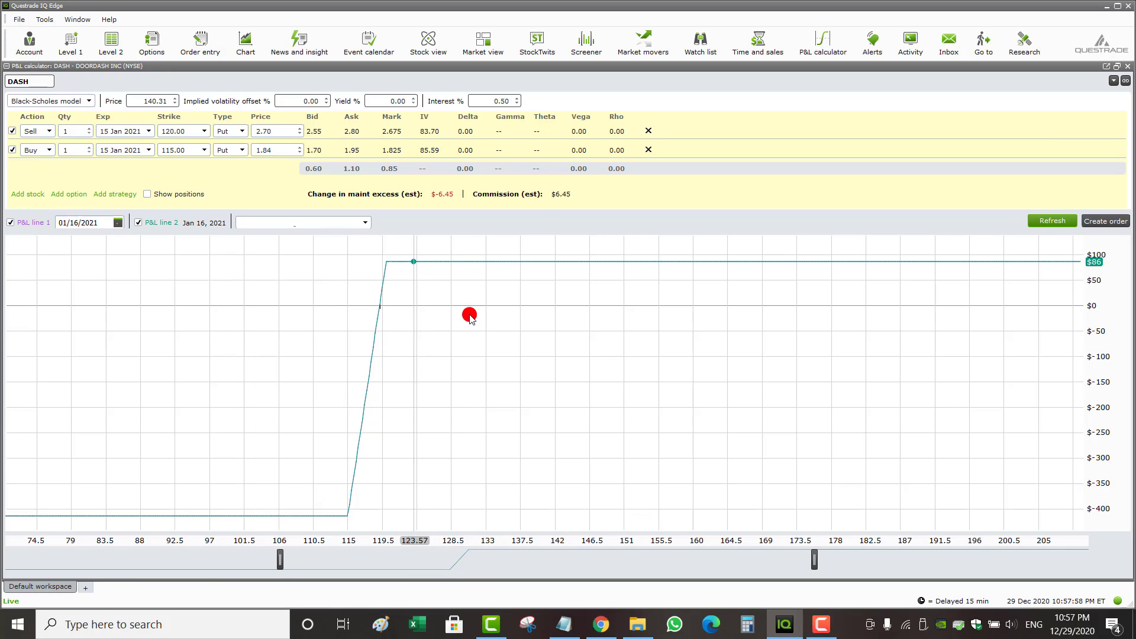
# Set the P&L line 1 date to 01/01/2021.
pyautogui.click(117, 223)
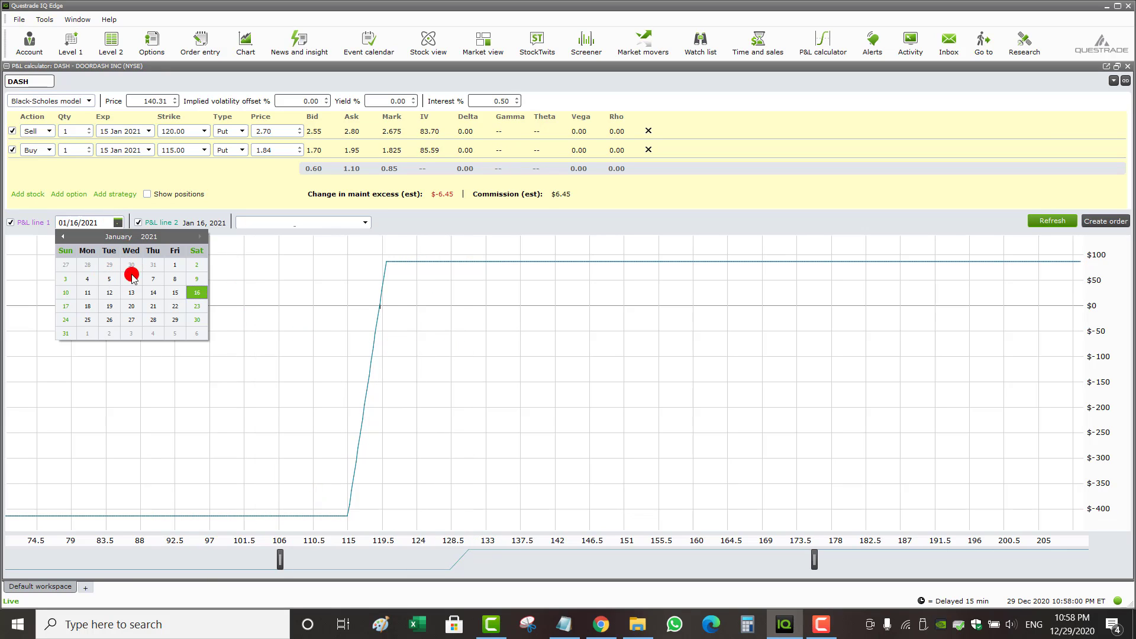
pyautogui.click(175, 265)
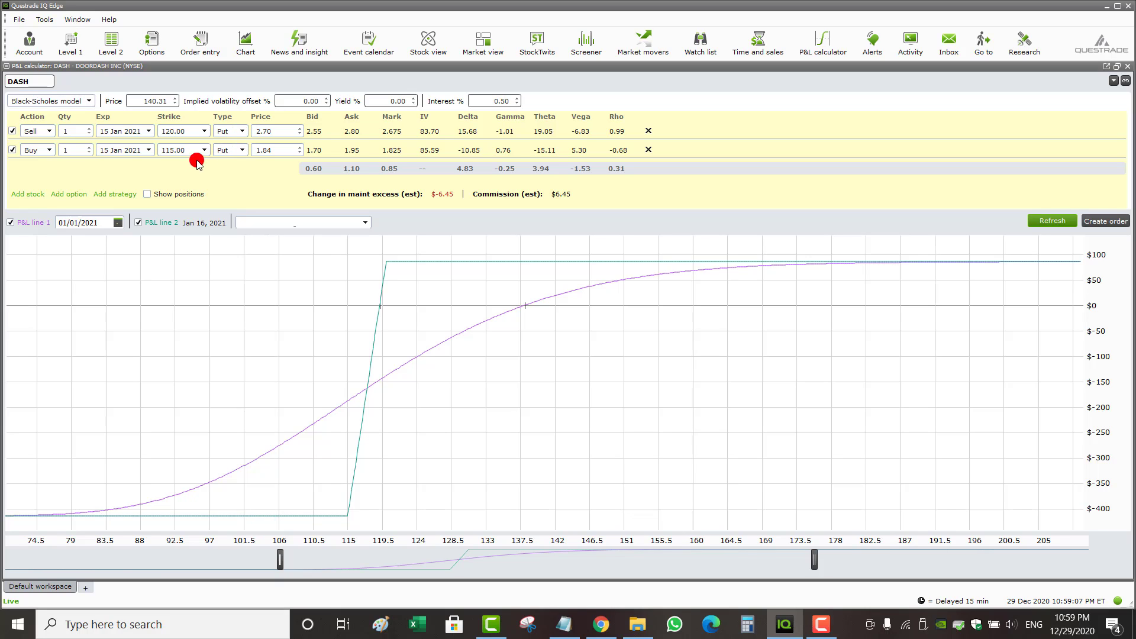
# Change the option type of both the sold 120.00 leg and the bought 115.00 leg to Call.
pyautogui.click(239, 131)
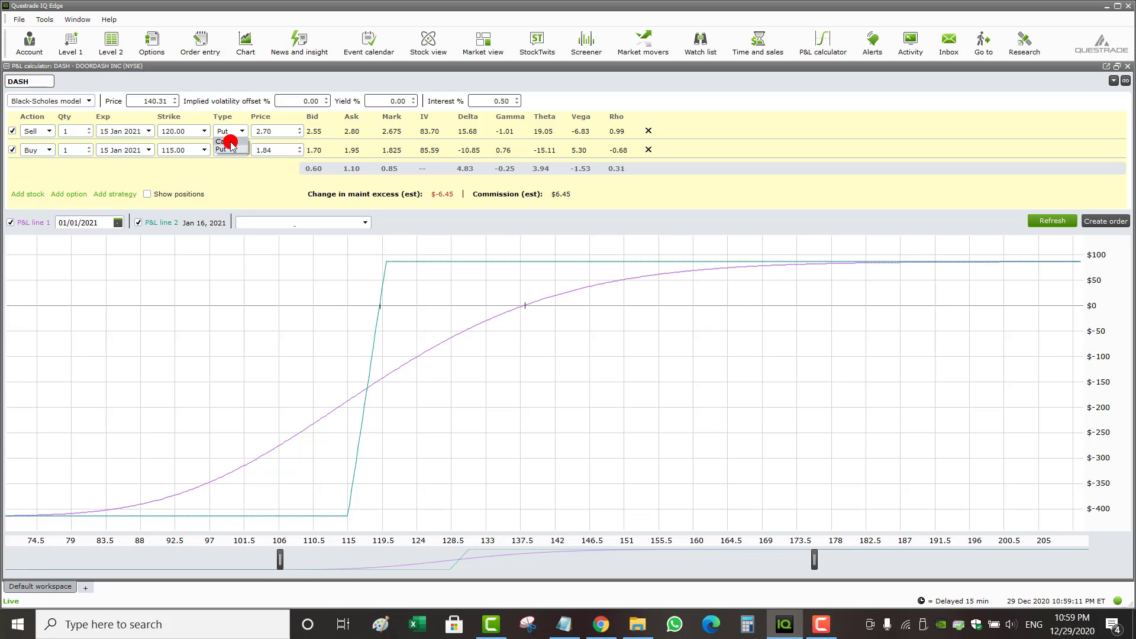
pyautogui.click(228, 140)
pyautogui.click(234, 152)
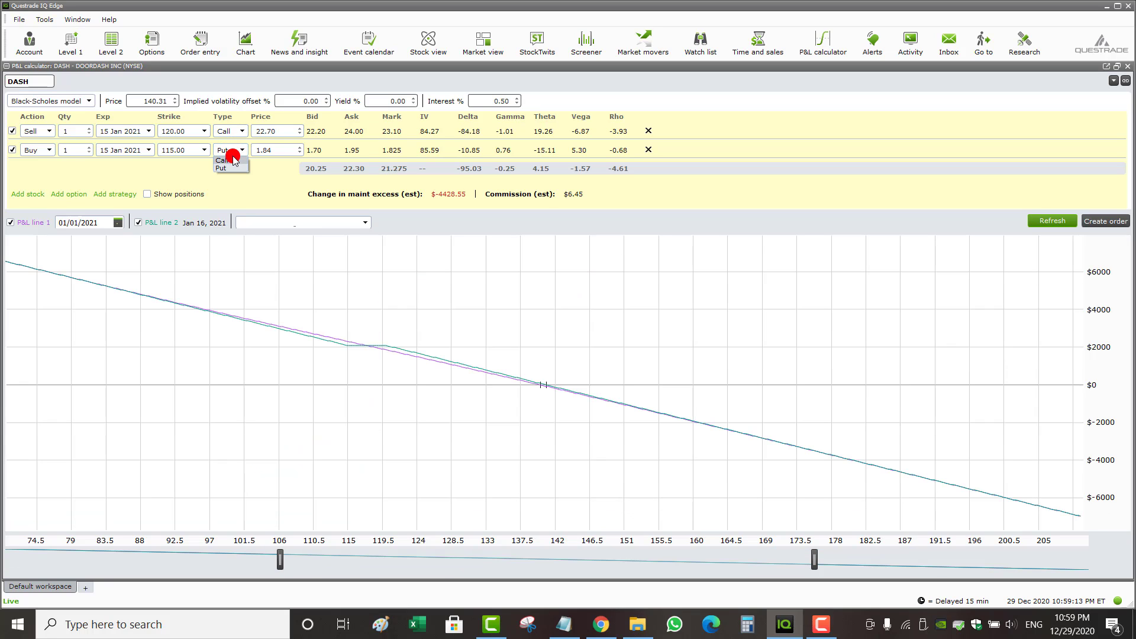
pyautogui.click(232, 160)
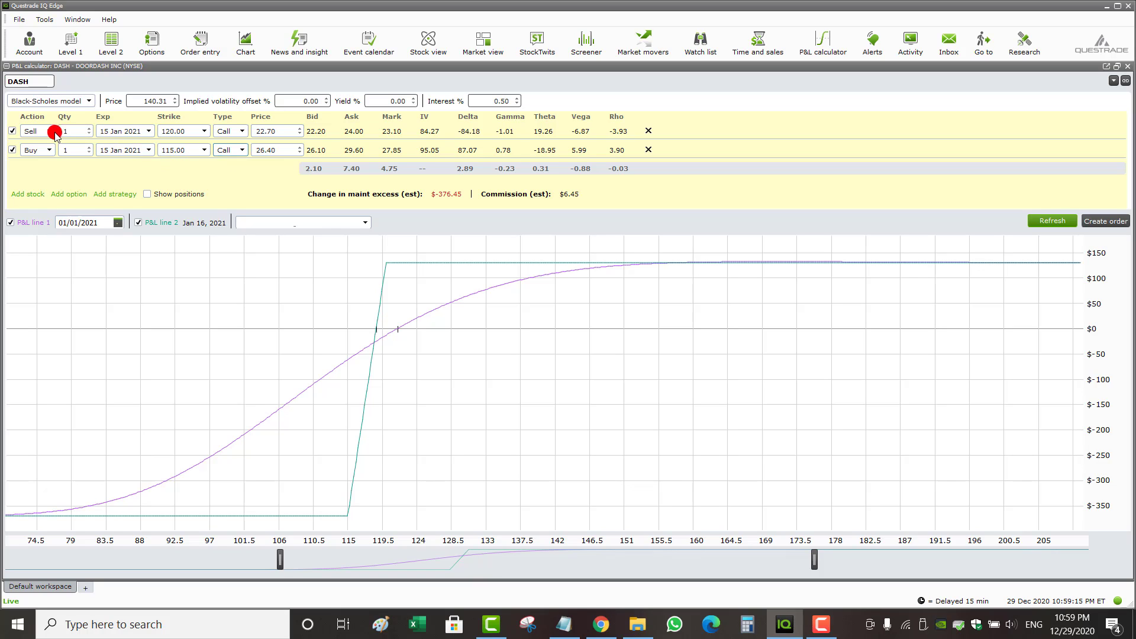
# Set the strikes to 160.00 for the sold call and 165.00 for the bought call, and hide P&L line 1.
pyautogui.click(189, 131)
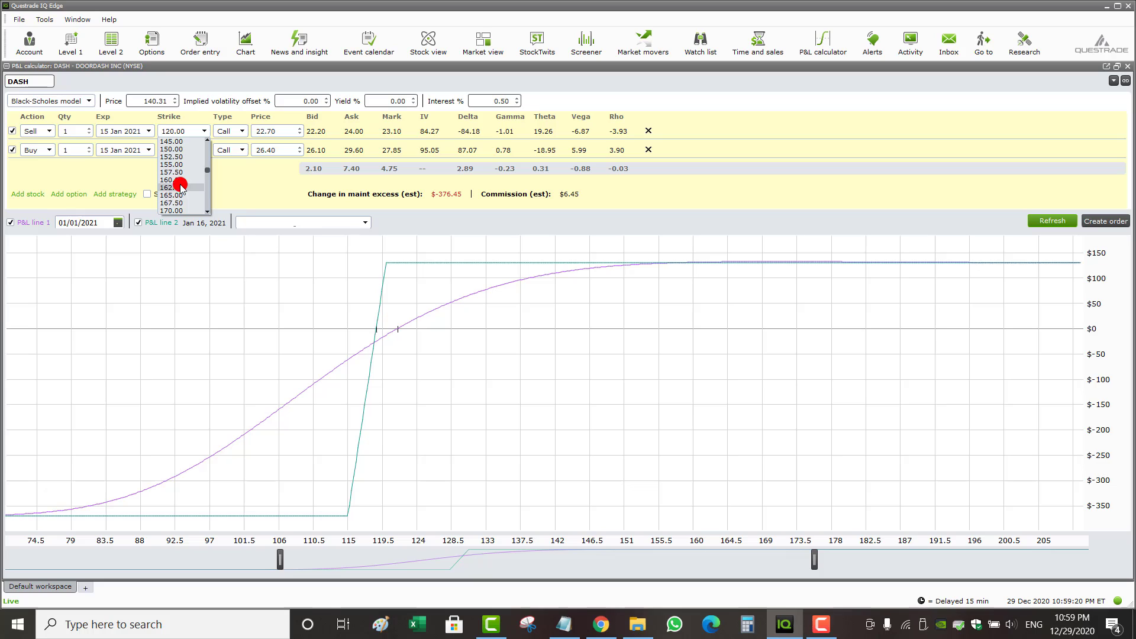
pyautogui.click(177, 180)
pyautogui.click(178, 149)
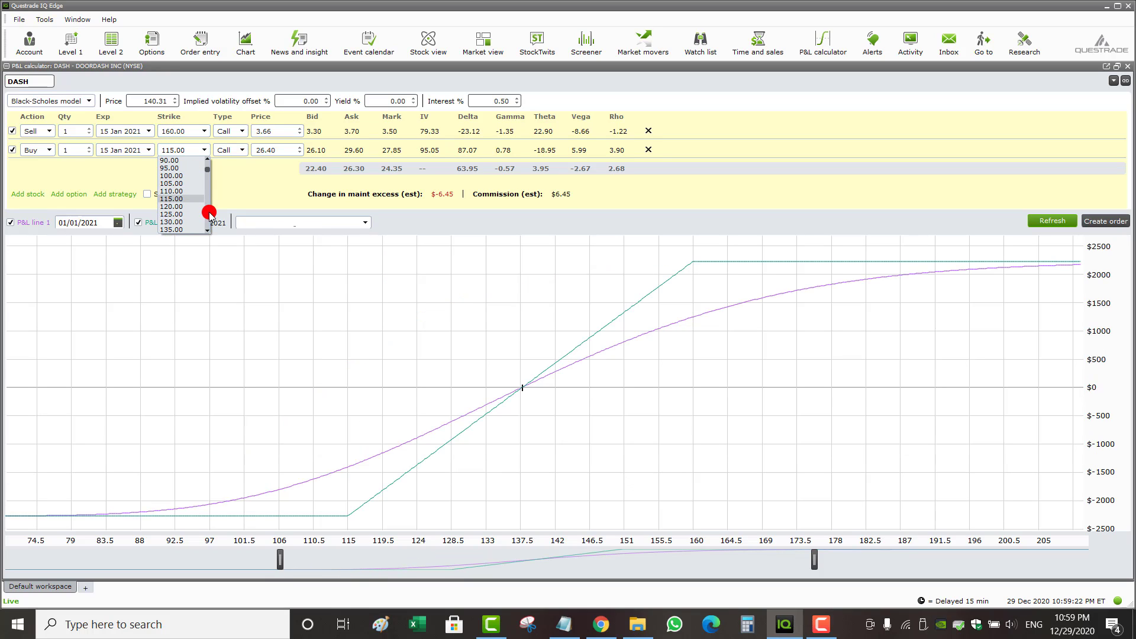
pyautogui.click(176, 222)
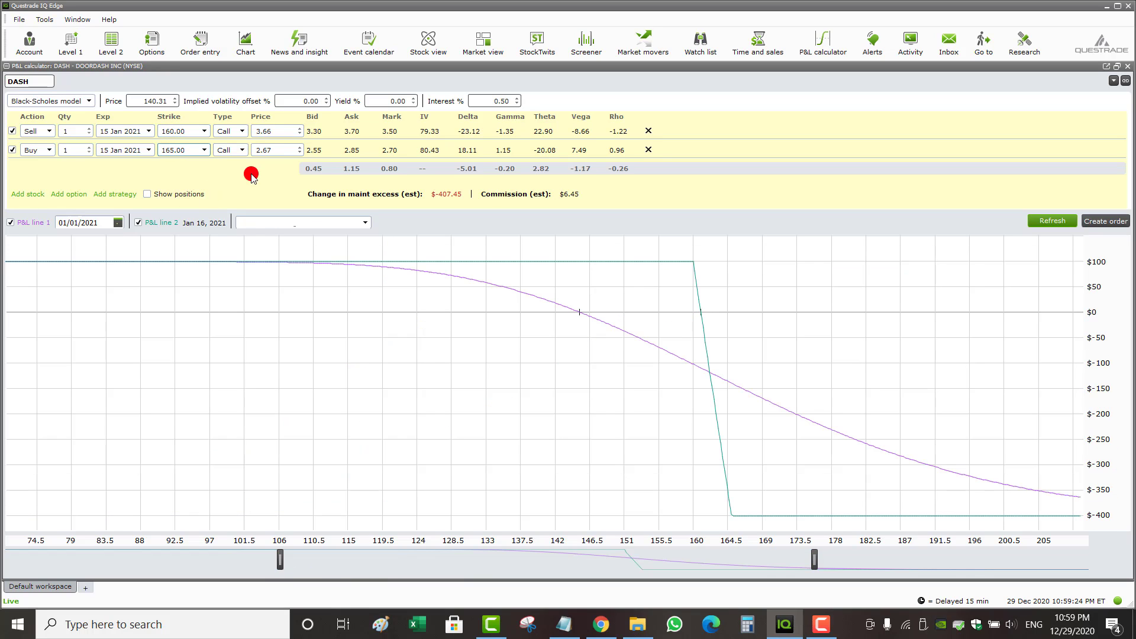
pyautogui.click(46, 227)
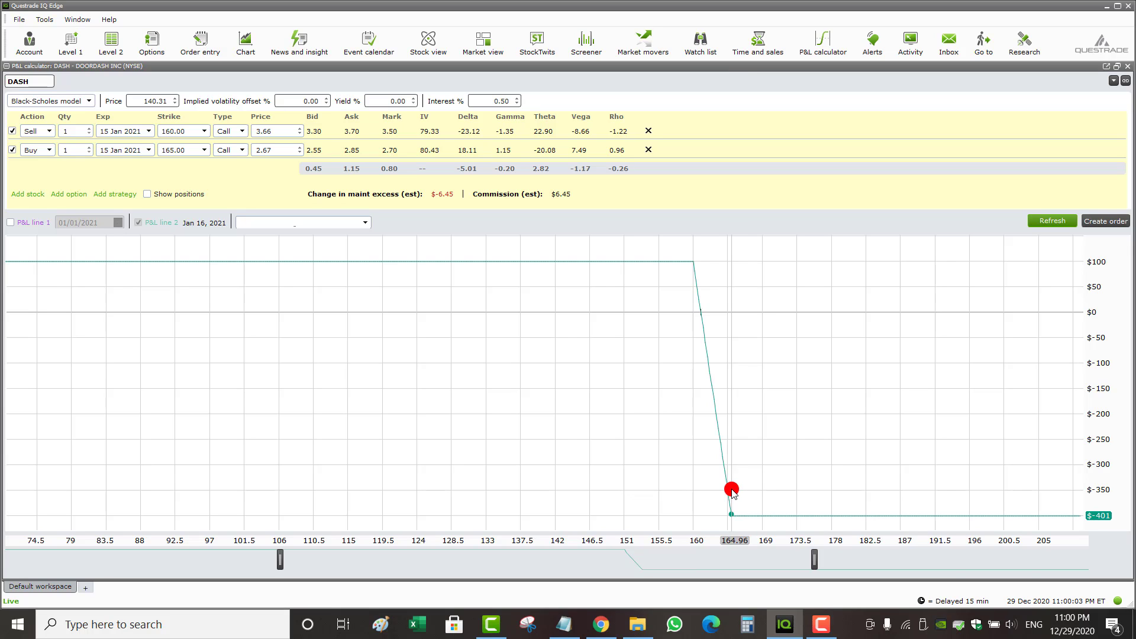
# Remove both call legs from the calculator and add a Strangle strategy.
pyautogui.click(648, 130)
pyautogui.click(648, 131)
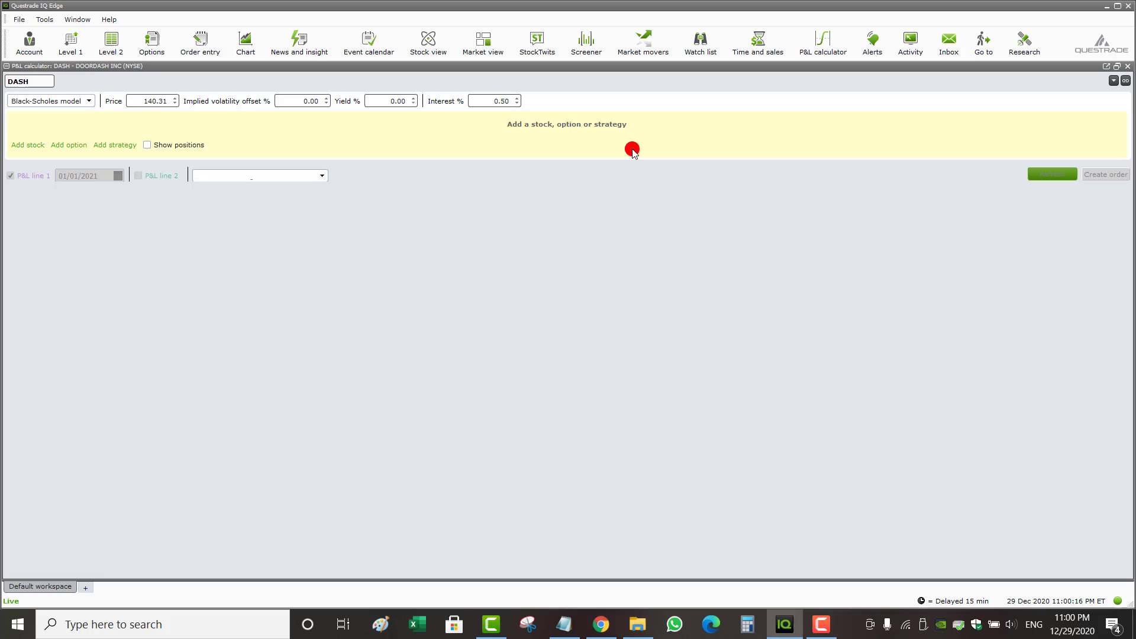
pyautogui.click(125, 147)
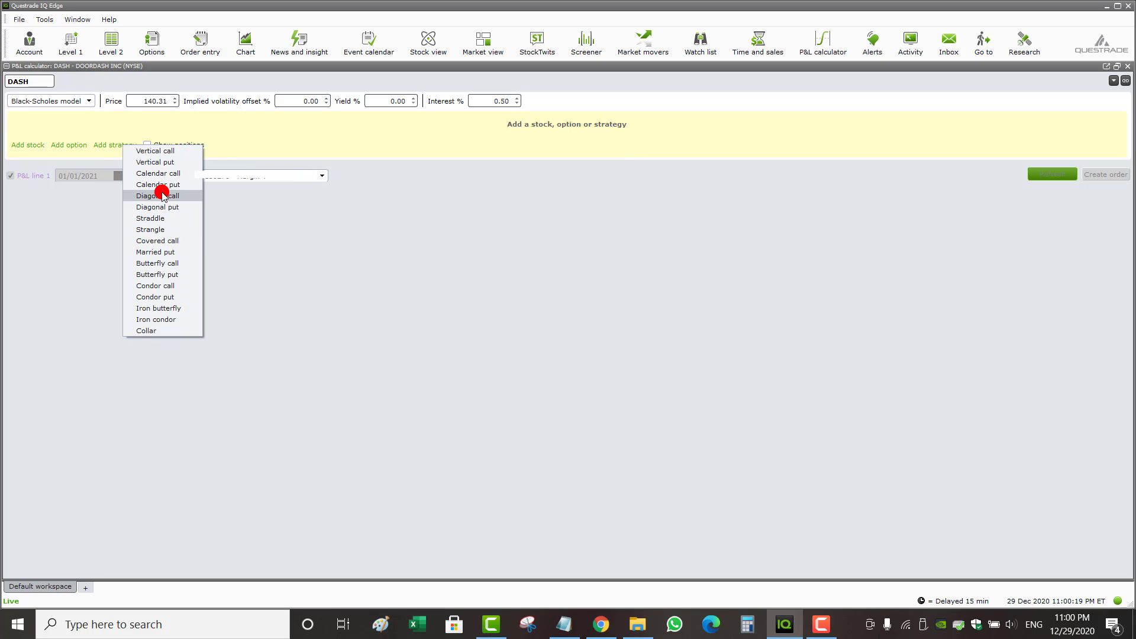
pyautogui.click(162, 230)
# Set the strangle's call to expire 19 Feb 2021 at strike 180.00, and set the put's strike to 120.00.
pyautogui.click(113, 132)
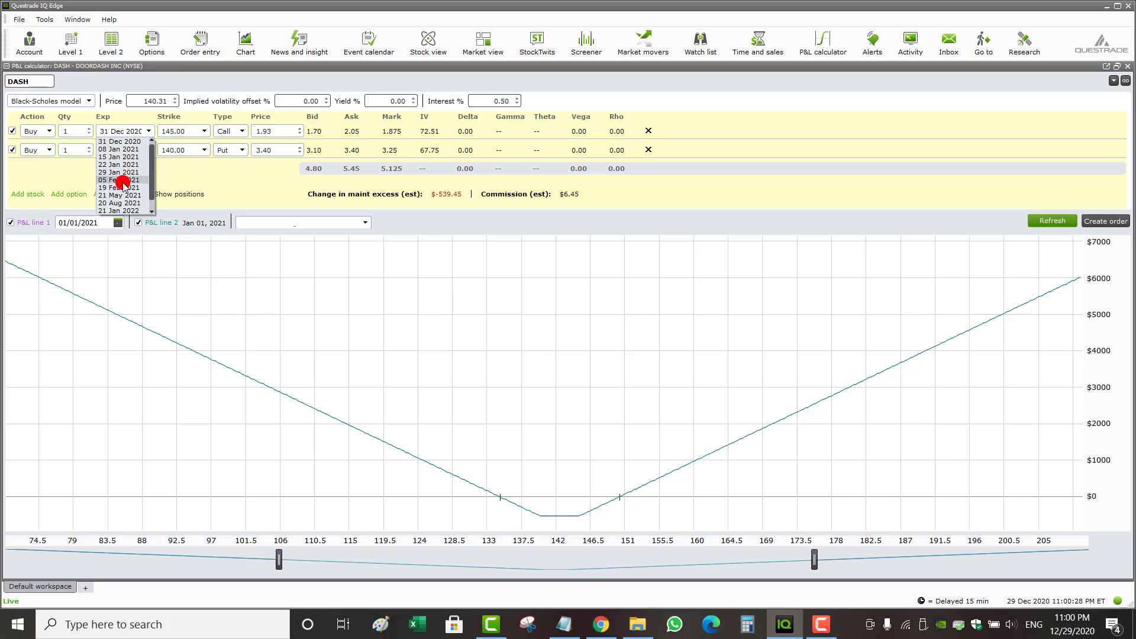
pyautogui.click(123, 188)
pyautogui.click(177, 131)
pyautogui.scroll(-4, 204, 187)
pyautogui.click(184, 186)
pyautogui.click(184, 149)
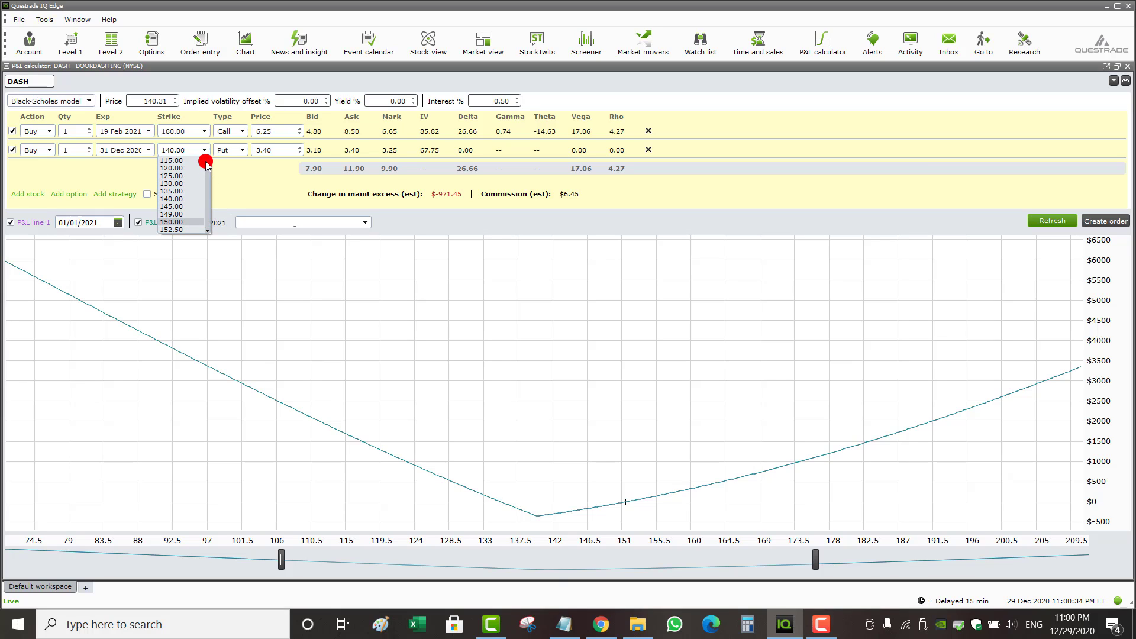
pyautogui.click(178, 168)
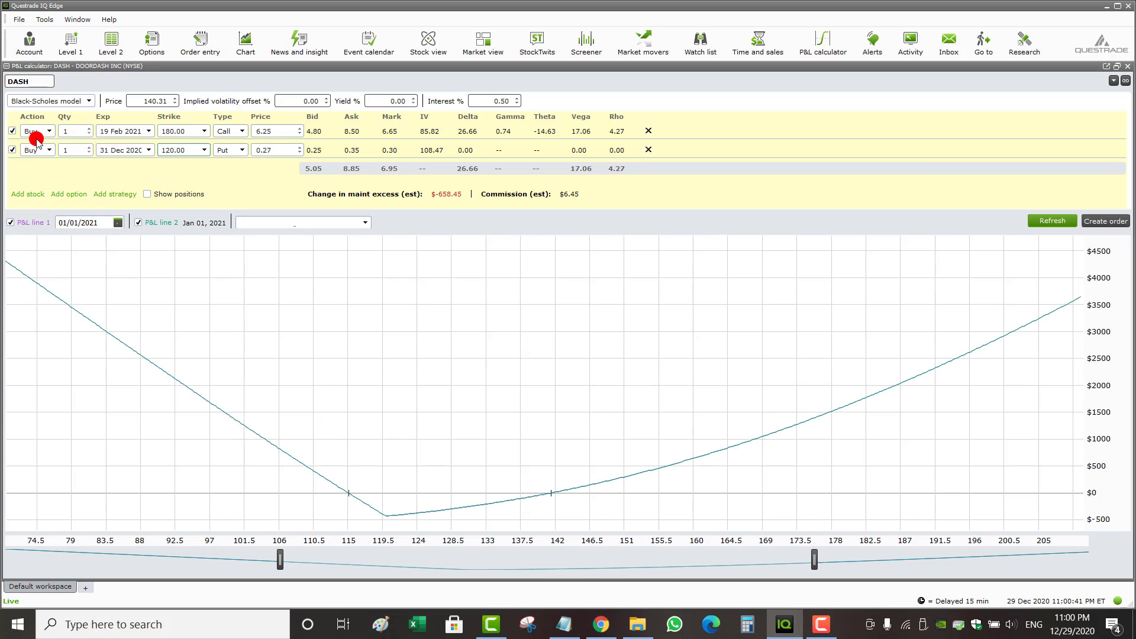
# Switch both strangle legs to Sell and set the put's expiry to 19 Feb 2021.
pyautogui.click(35, 135)
pyautogui.click(29, 149)
pyautogui.click(34, 150)
pyautogui.click(33, 156)
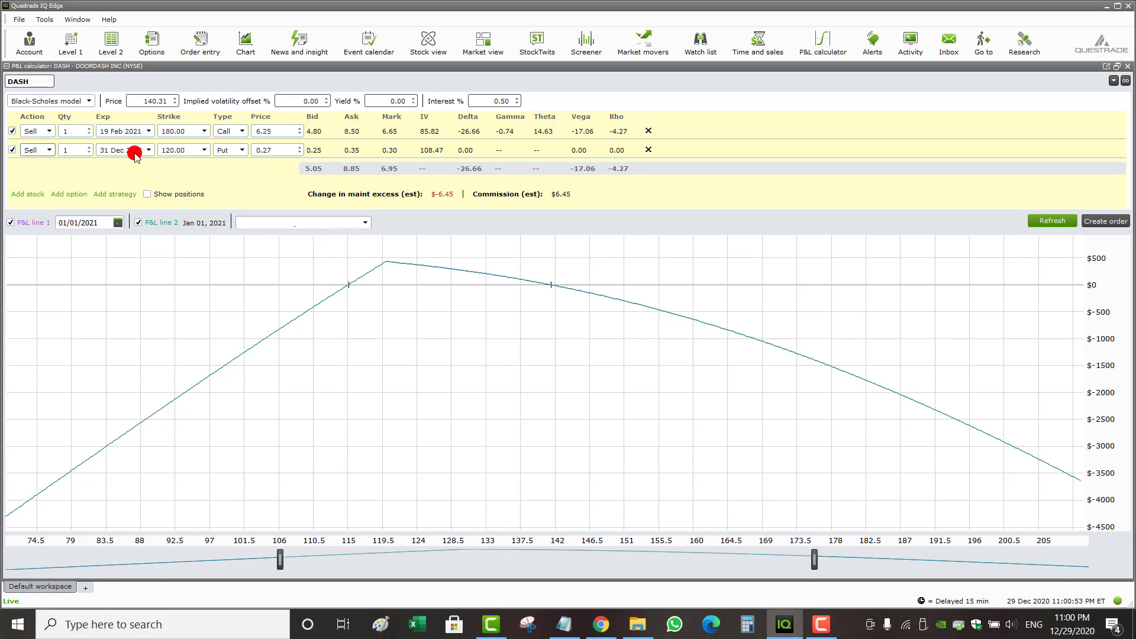
pyautogui.click(131, 151)
pyautogui.click(116, 206)
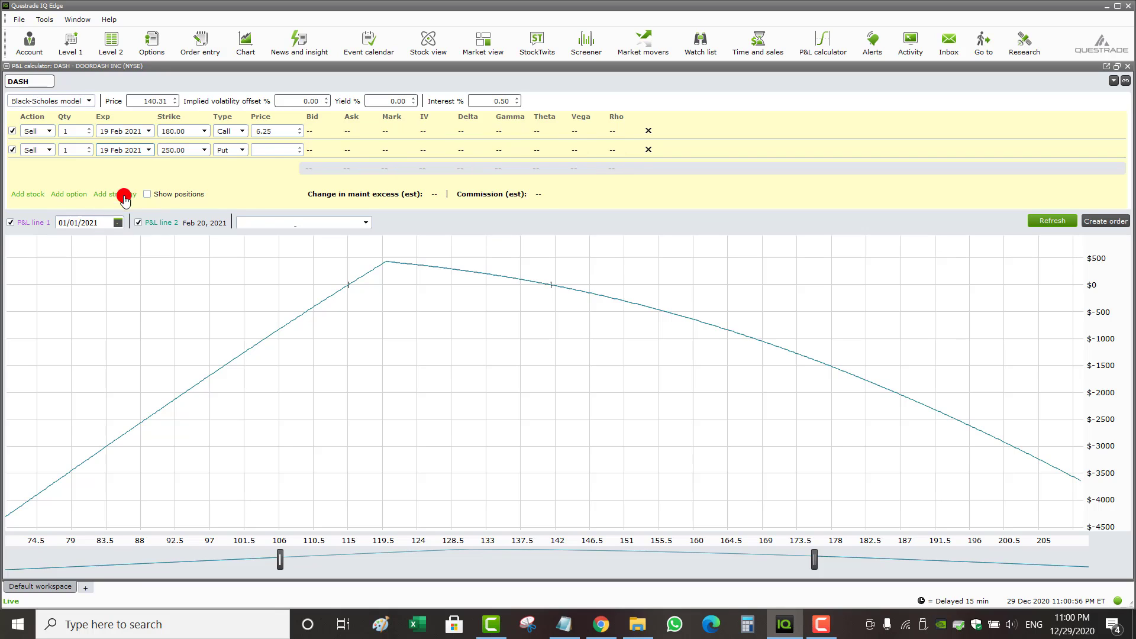
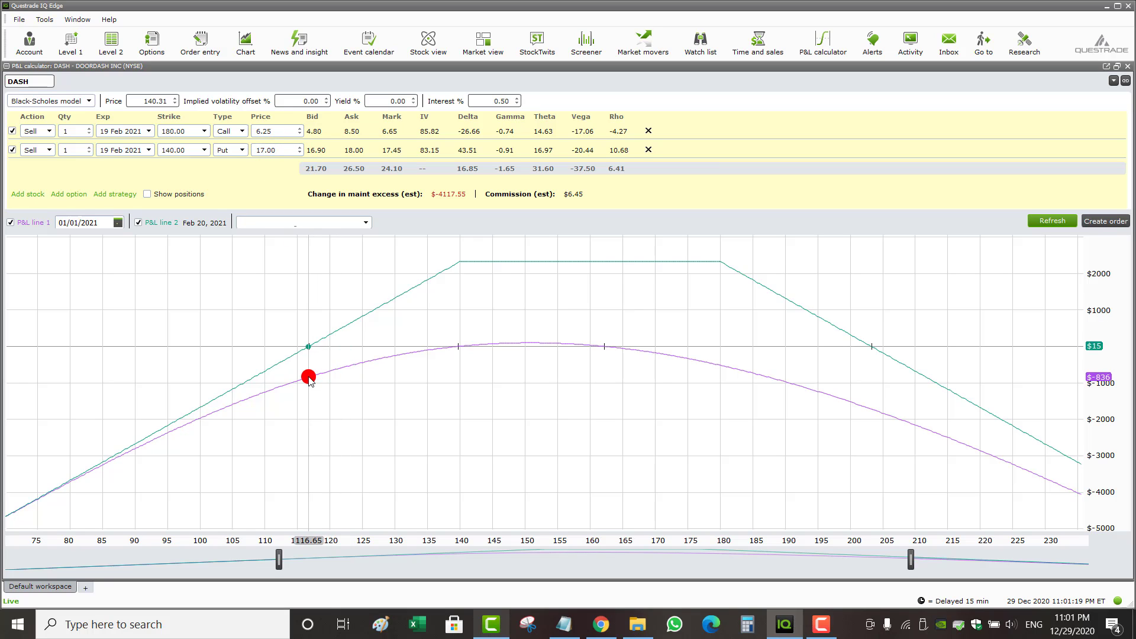
# Hide P&L line 1 and extend the chart's upper price range to about 255.
pyautogui.click(36, 225)
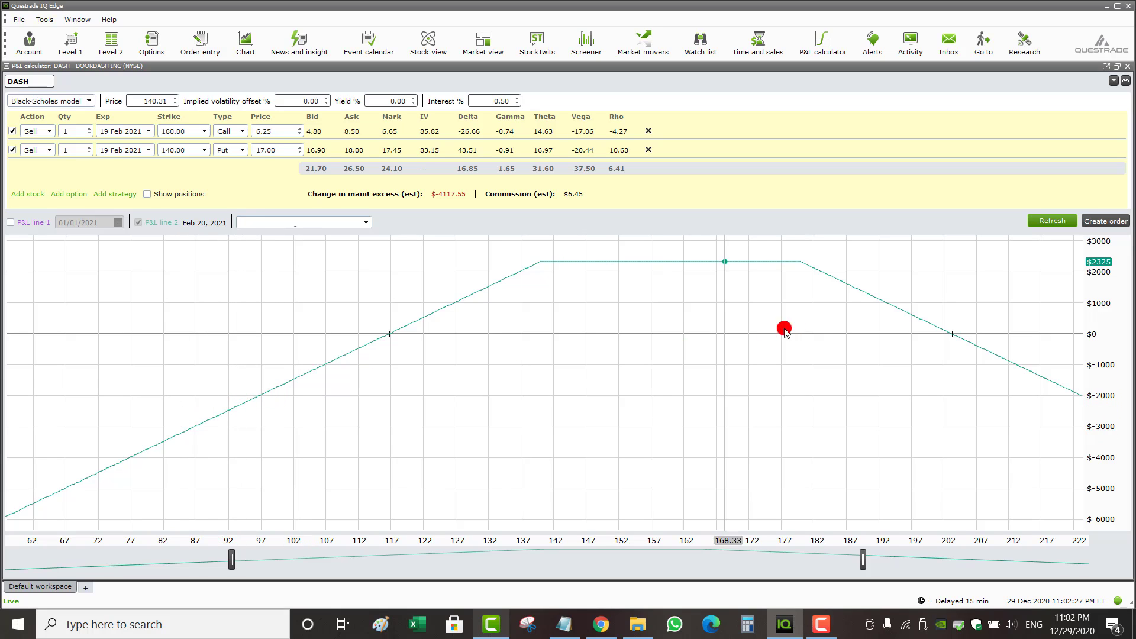
pyautogui.moveTo(862, 559); pyautogui.dragTo(992, 559)
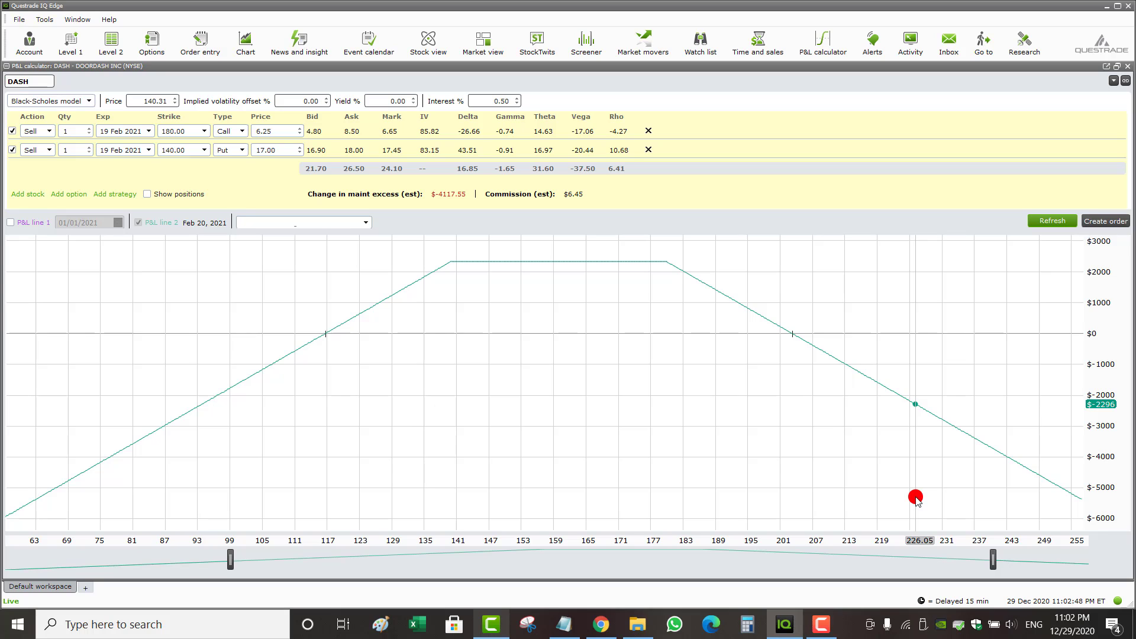
# Show P&L line 1 again for the short strangle and set its date to 01/22/2021.
pyautogui.click(30, 226)
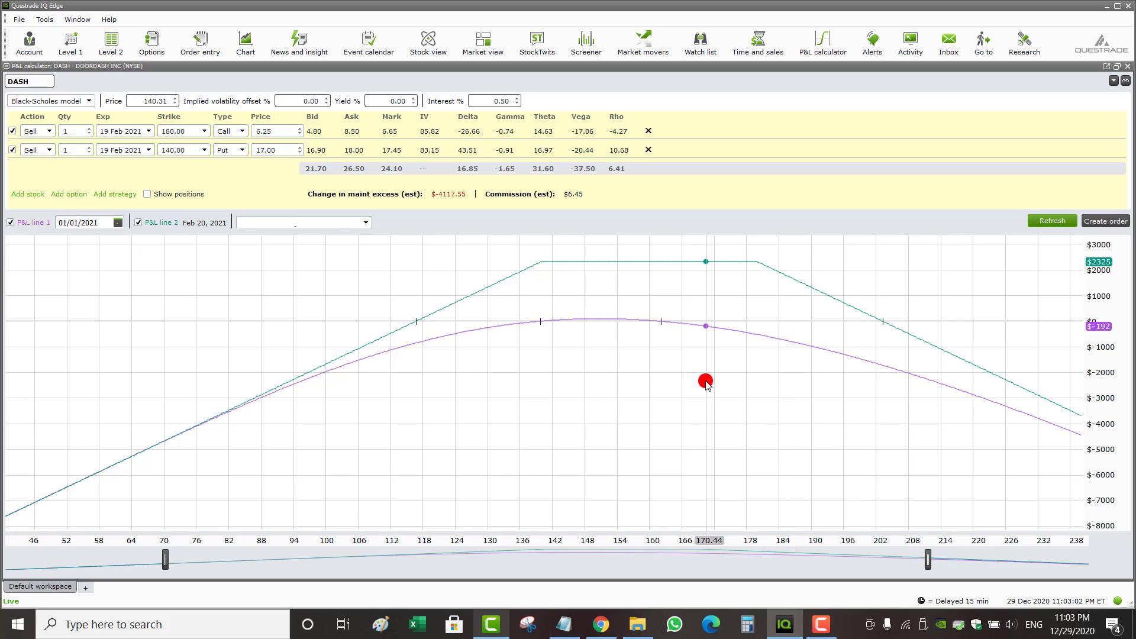
pyautogui.click(116, 223)
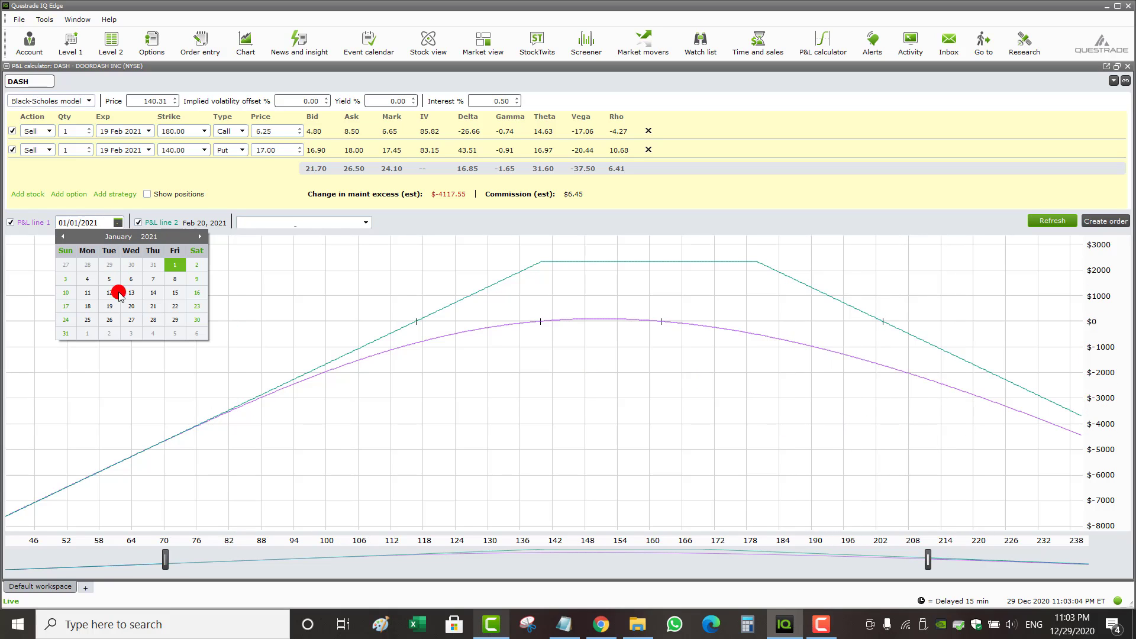
pyautogui.click(175, 306)
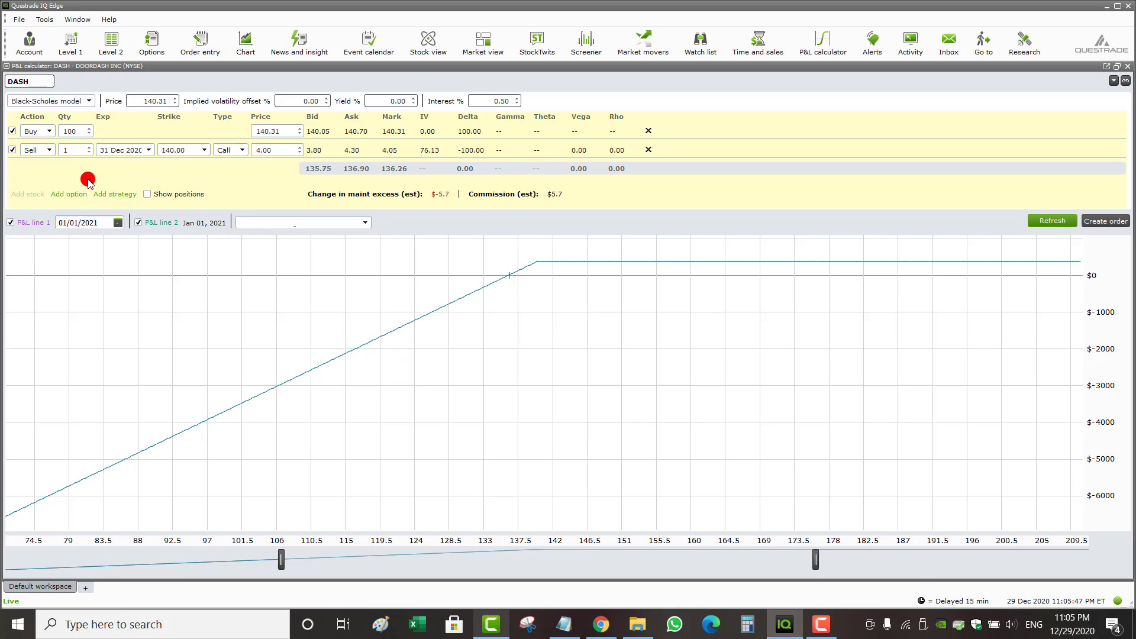
# Set the covered call's sold option to expire 19 Feb 2021 at strike 140.00.
pyautogui.click(121, 150)
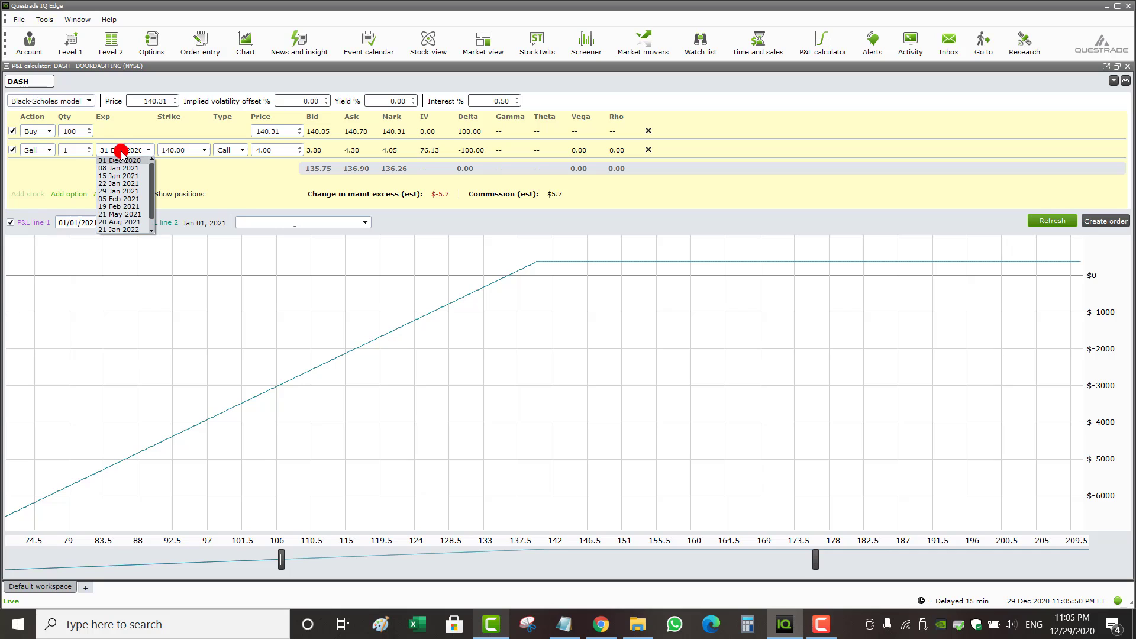
pyautogui.click(125, 206)
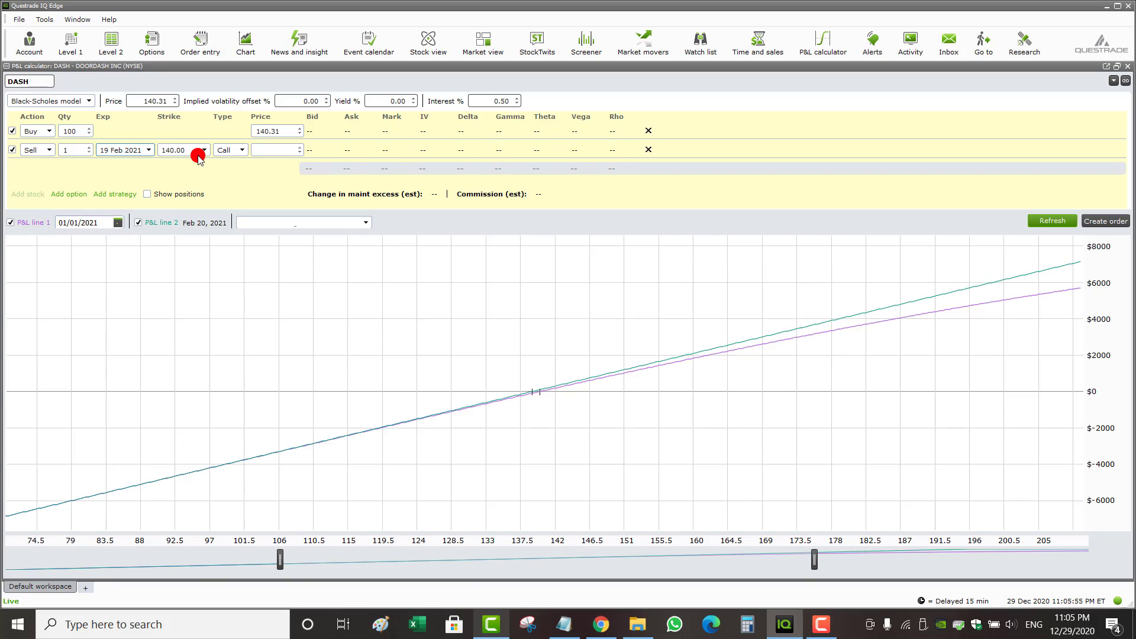
pyautogui.click(190, 153)
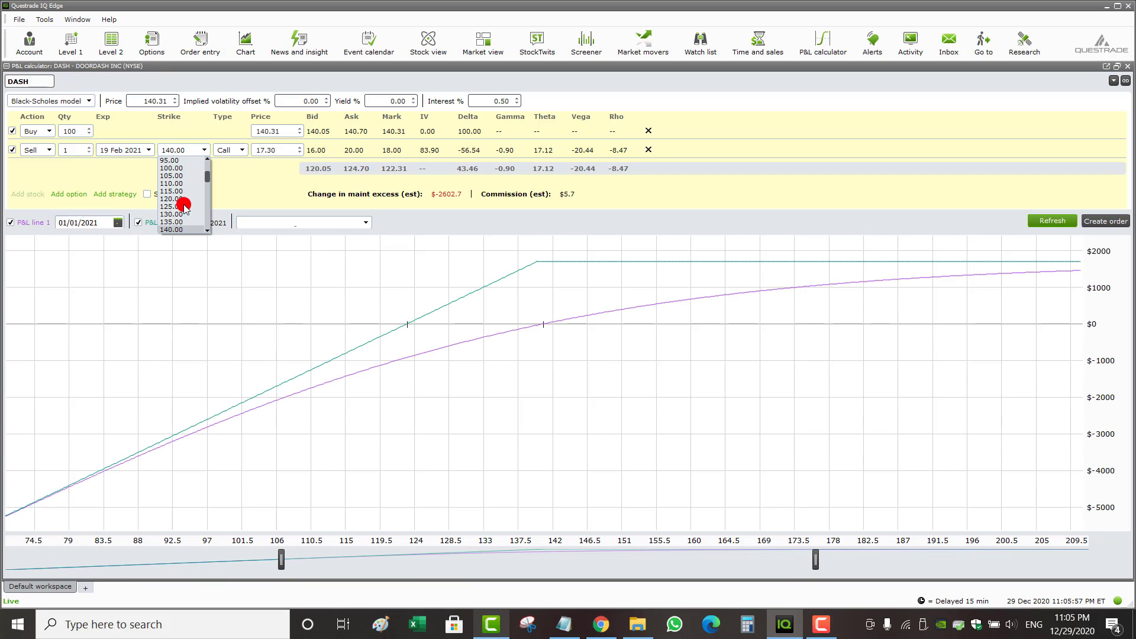
pyautogui.click(172, 229)
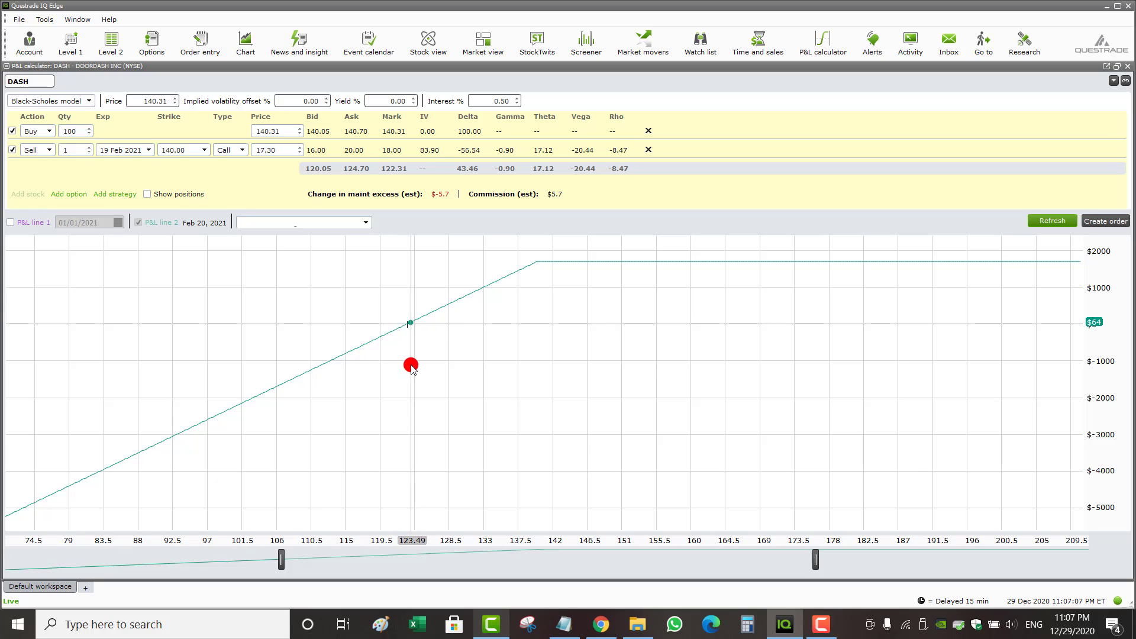
# Show P&L line 1 for the covered call and set its date to 01/15/2021.
pyautogui.click(114, 223)
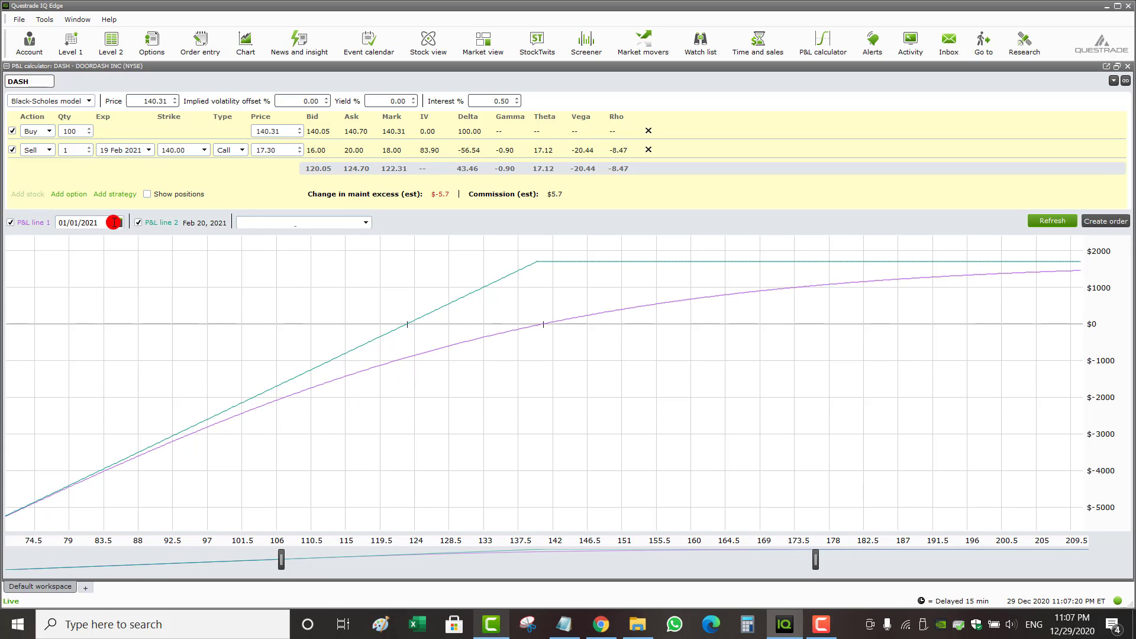
pyautogui.click(114, 223)
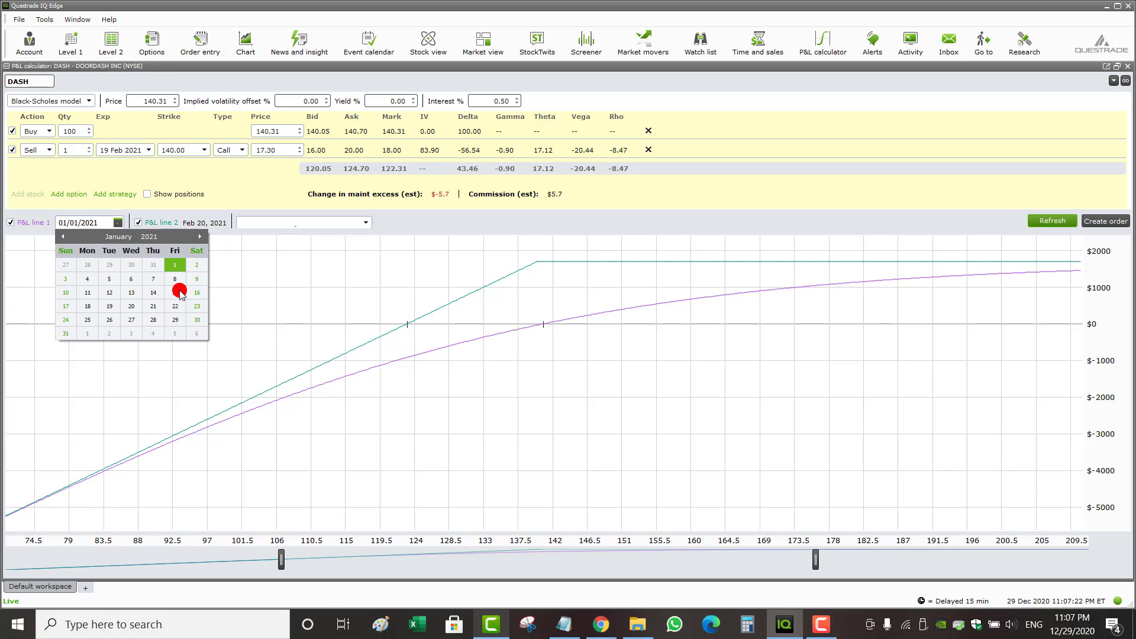
pyautogui.click(179, 292)
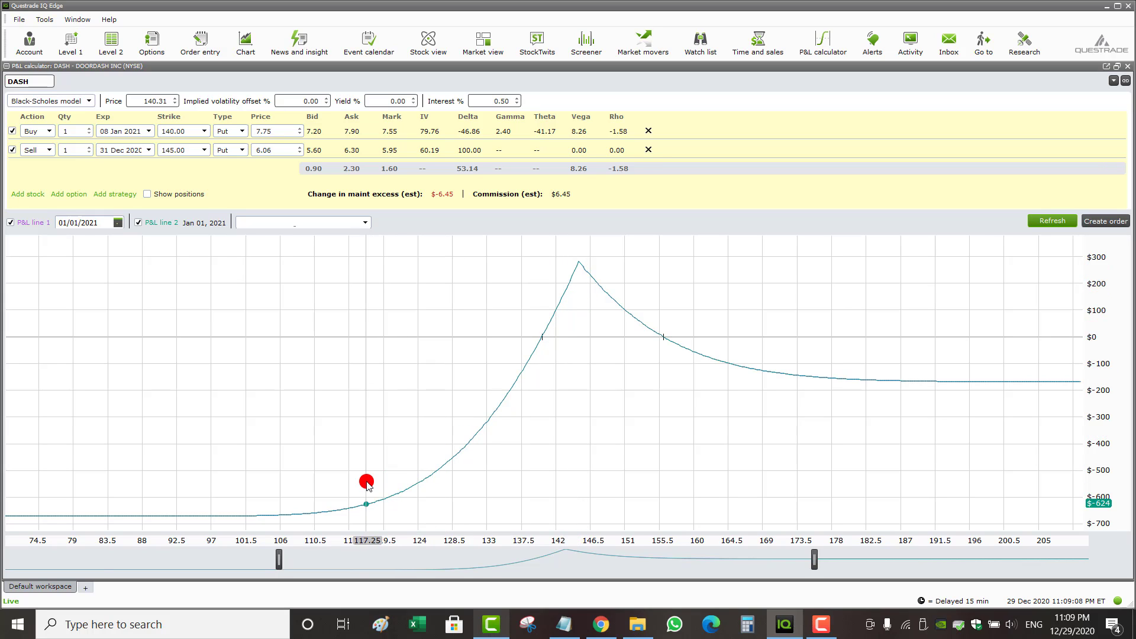
# Set the expiries to 15 Jan 2021 for the bought put and 19 Feb 2021 for the sold put.
pyautogui.click(129, 132)
pyautogui.click(121, 157)
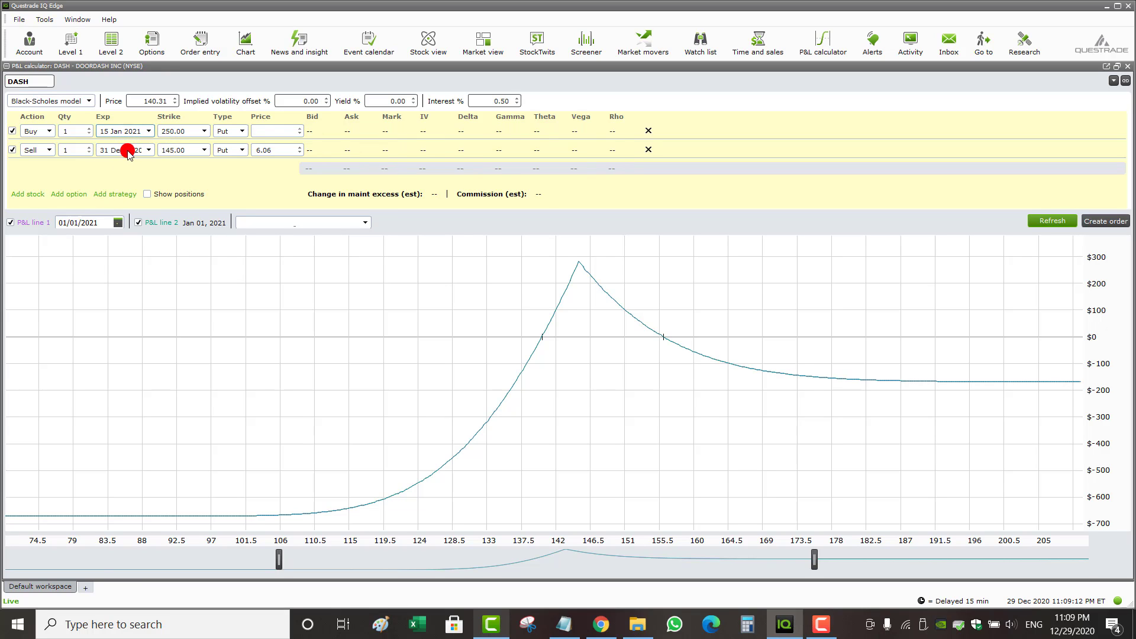
pyautogui.click(127, 149)
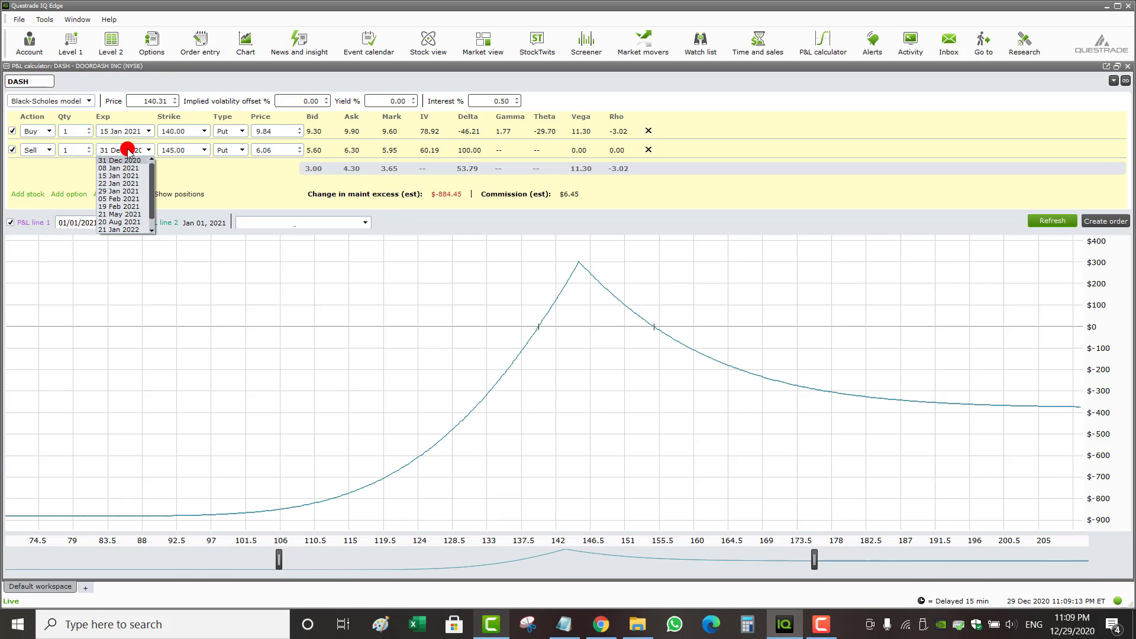
pyautogui.click(121, 204)
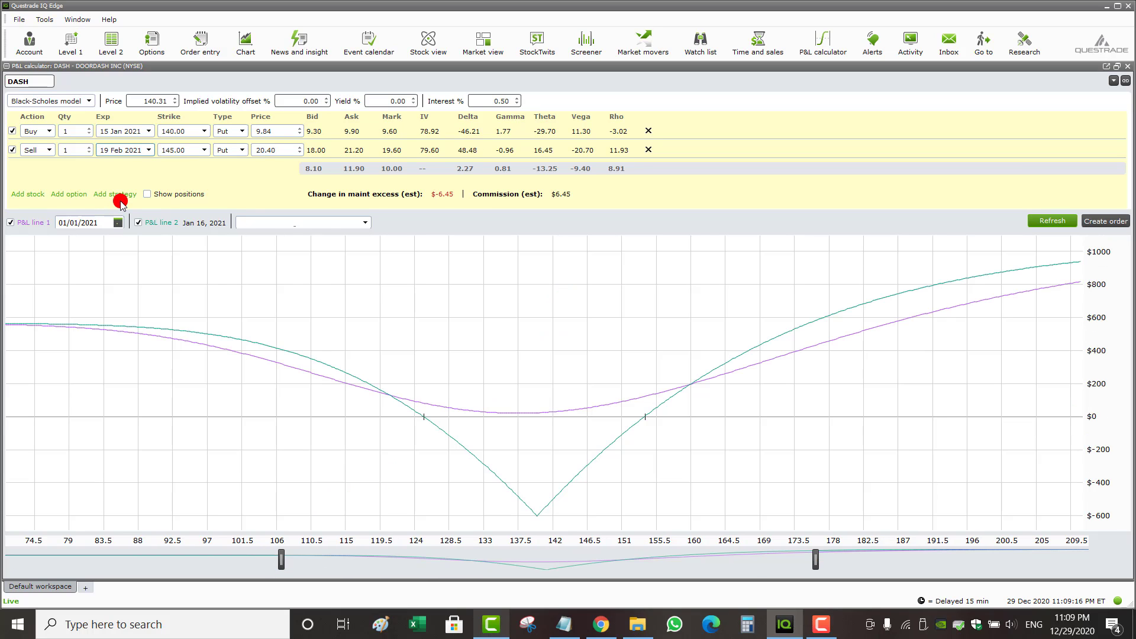
# Reverse the put legs' actions to sell the 15 Jan 2021 put and buy the 19 Feb 2021 put.
pyautogui.click(45, 136)
pyautogui.click(44, 150)
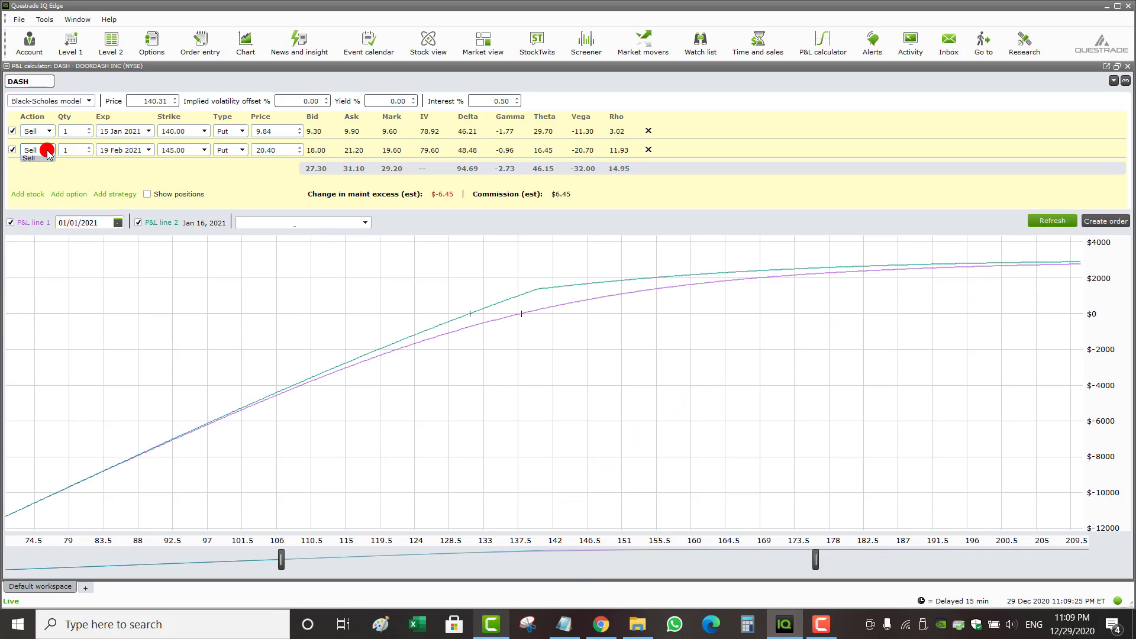
pyautogui.click(46, 161)
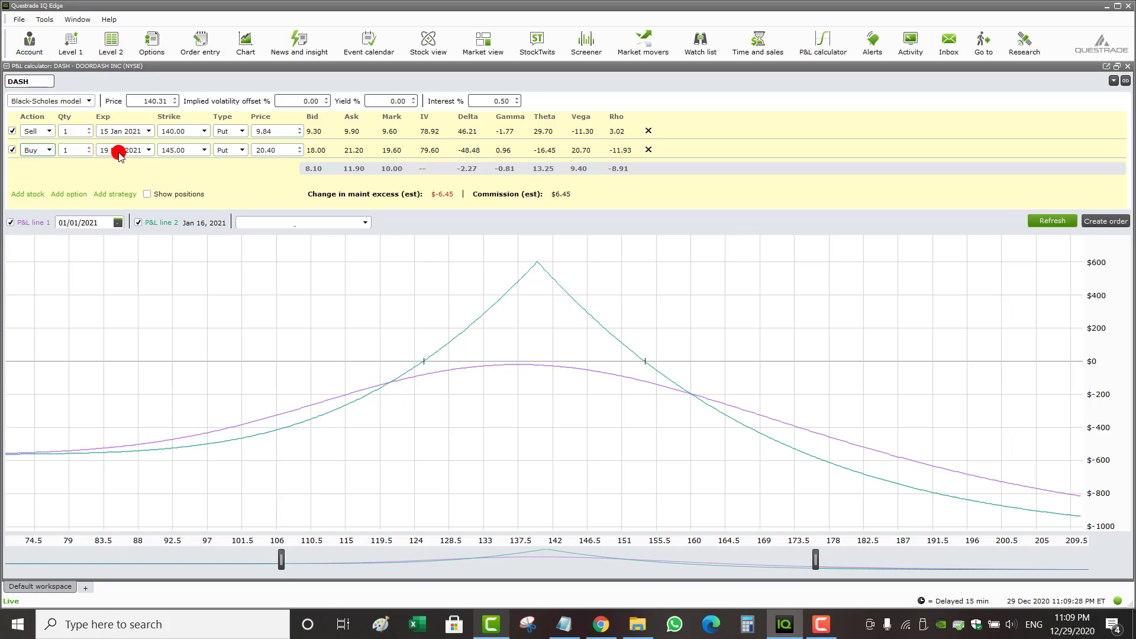
# Set the strikes to 120.00 for the sold 15 Jan 2021 put and 115.00 for the bought 19 Feb 2021 put.
pyautogui.click(180, 132)
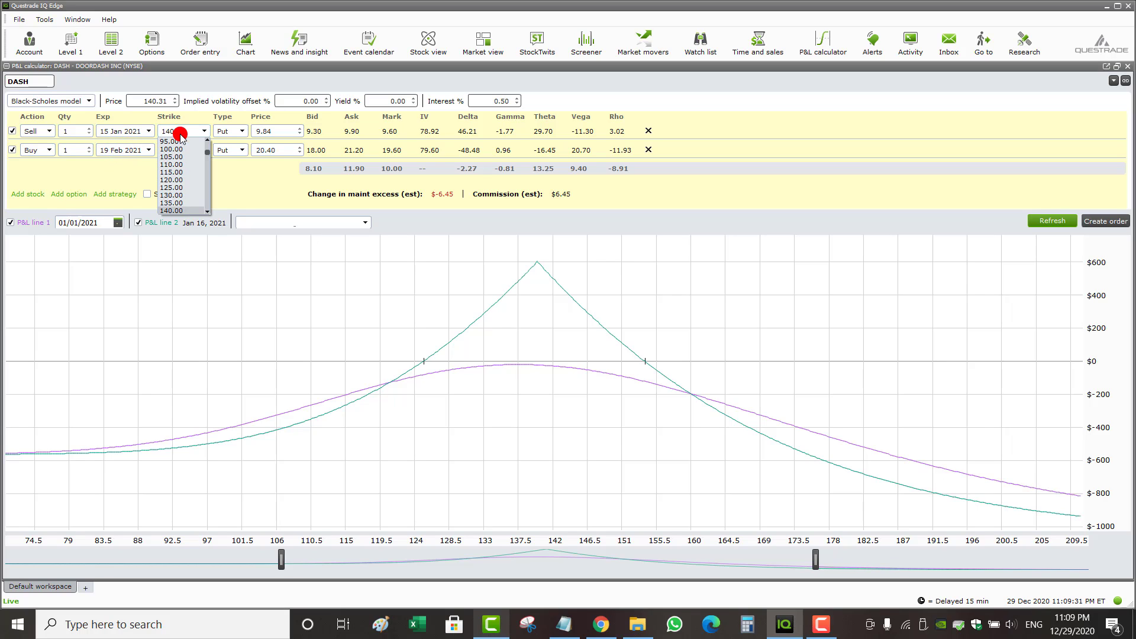
pyautogui.click(179, 179)
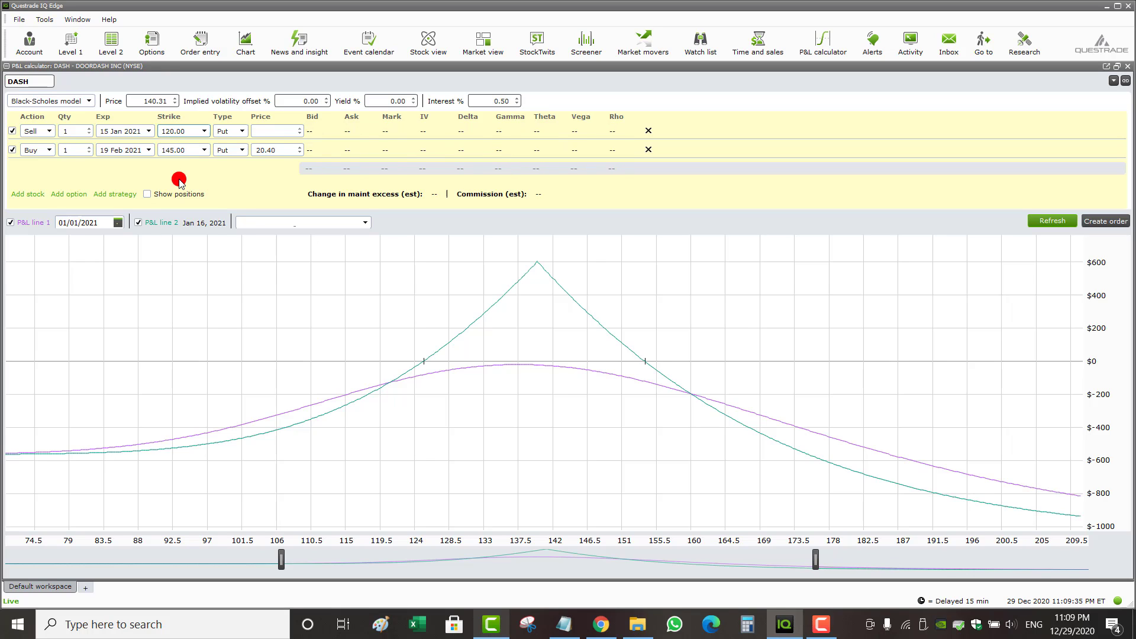
pyautogui.click(177, 150)
pyautogui.click(168, 185)
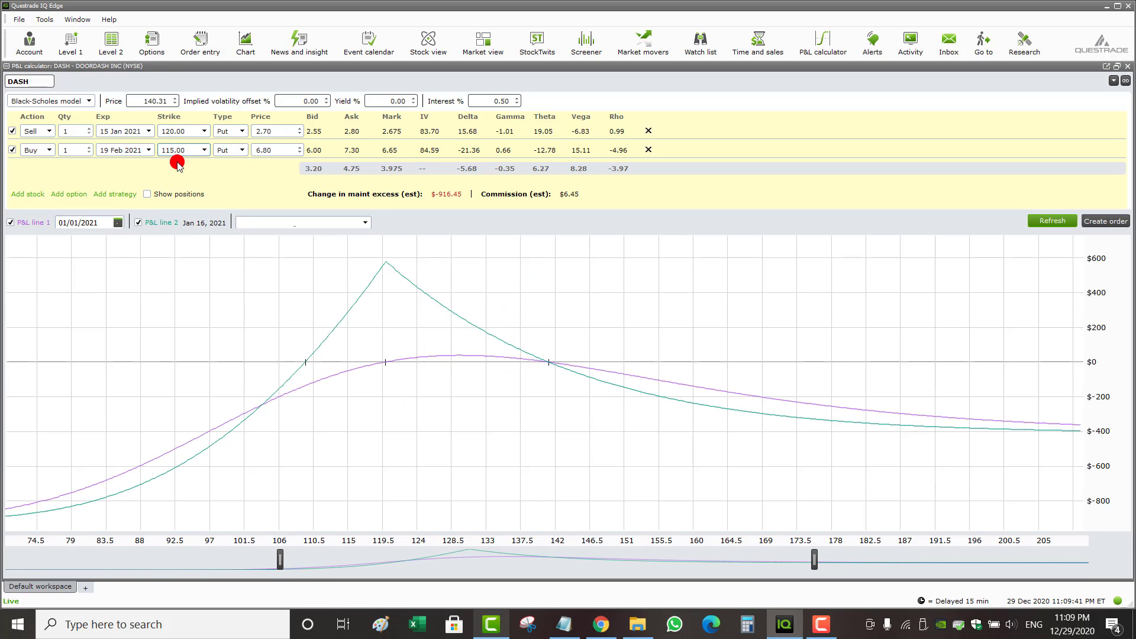
# Hide P&L line 1 and set the strike of the sold 15 Jan 2021 put to 125.00.
pyautogui.click(20, 224)
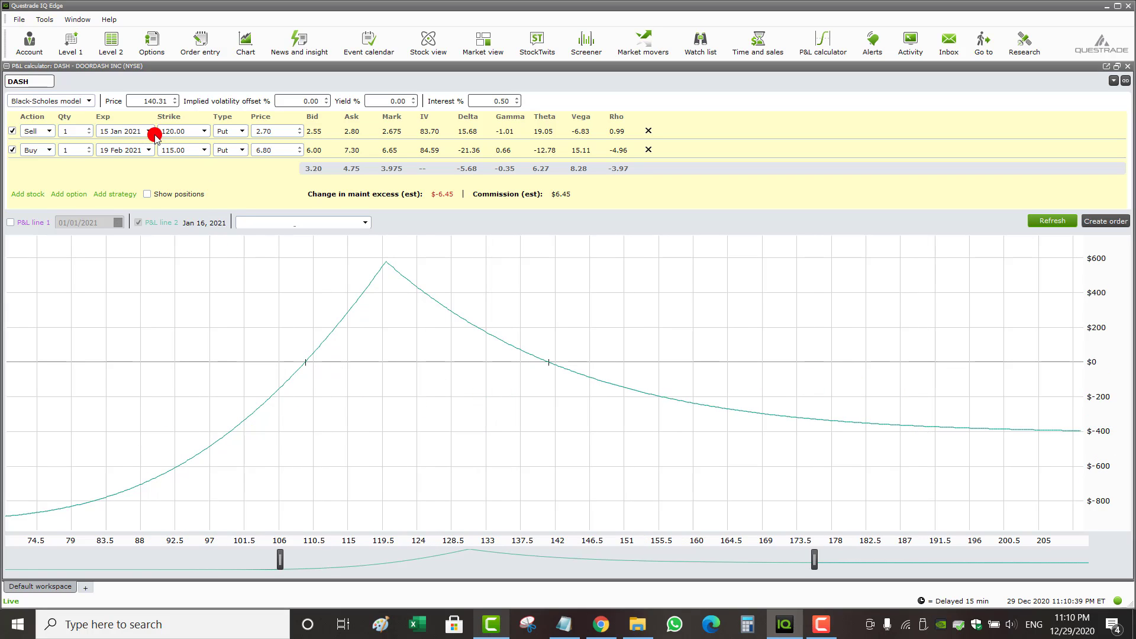
pyautogui.click(179, 135)
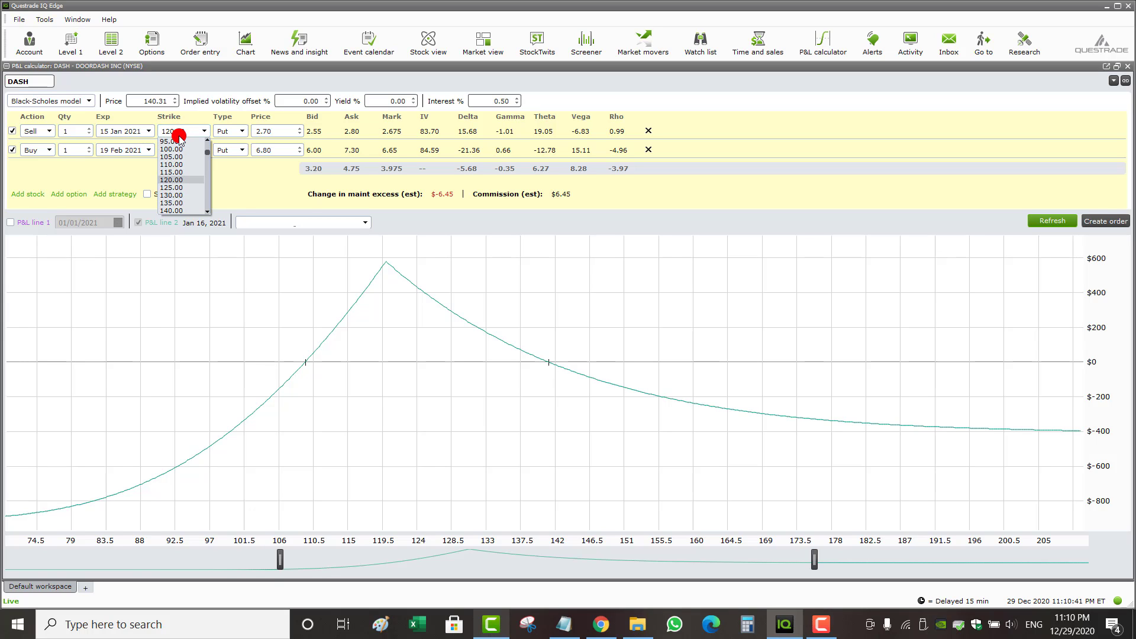
pyautogui.click(178, 188)
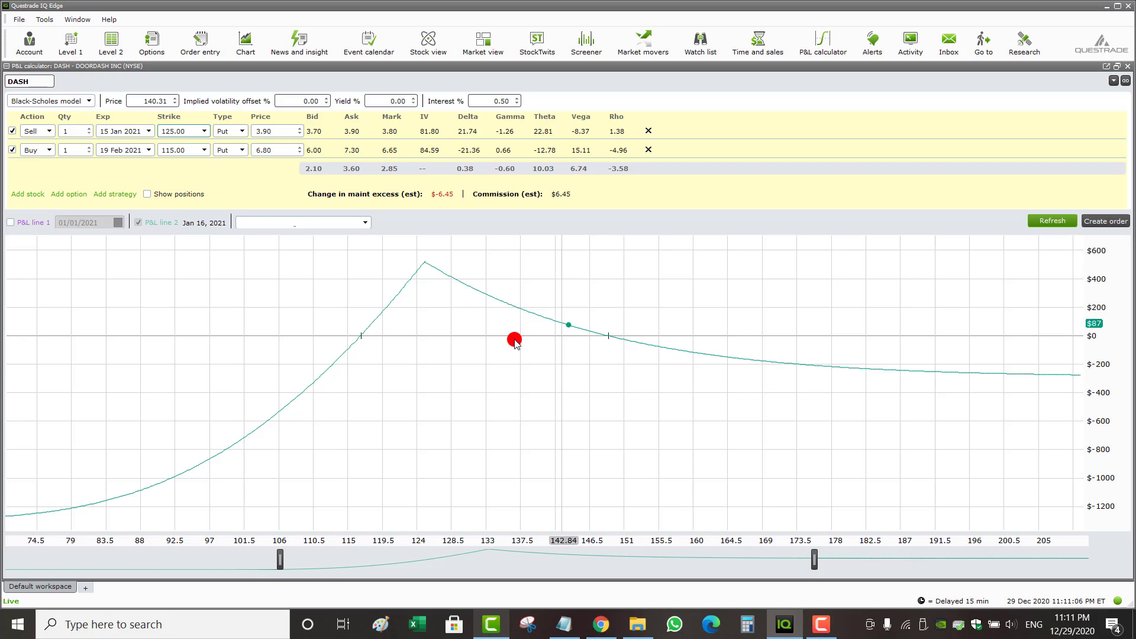
# Set the sold put's quantity to 1, its expiry to 29 Jan 2021 and its strike to 120.00.
pyautogui.scroll(1, 177, 131)
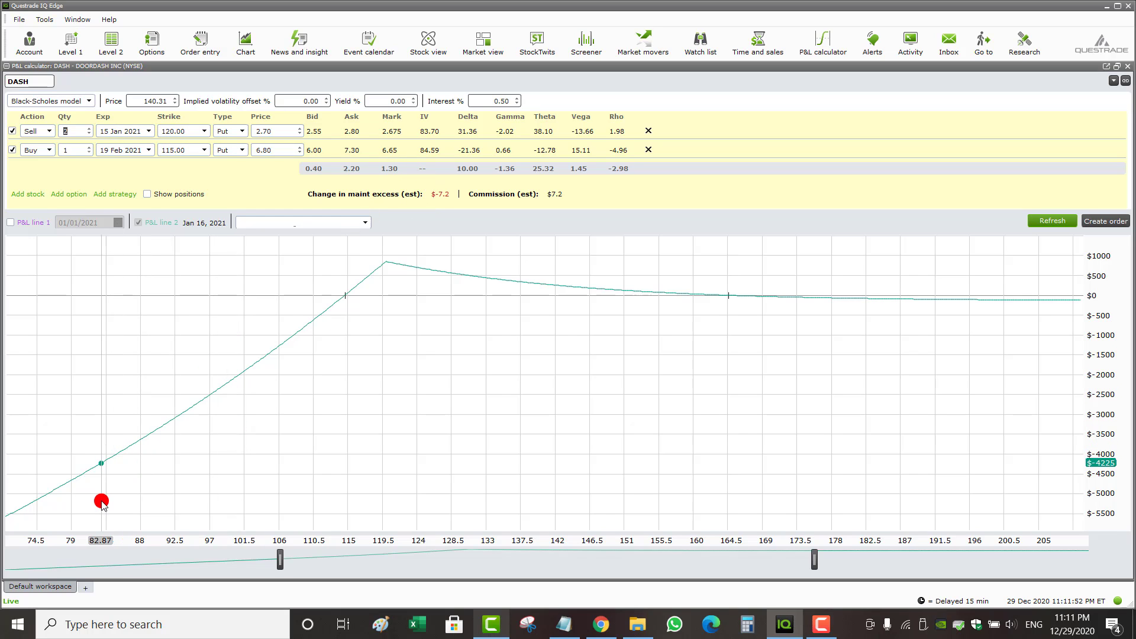
pyautogui.click(89, 134)
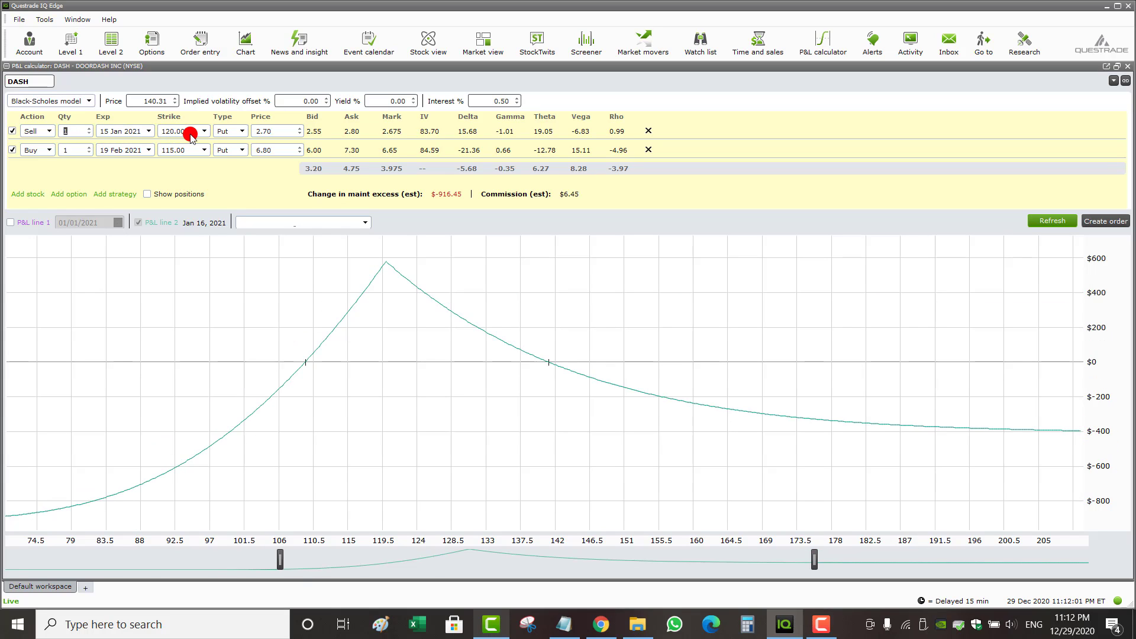
pyautogui.click(135, 131)
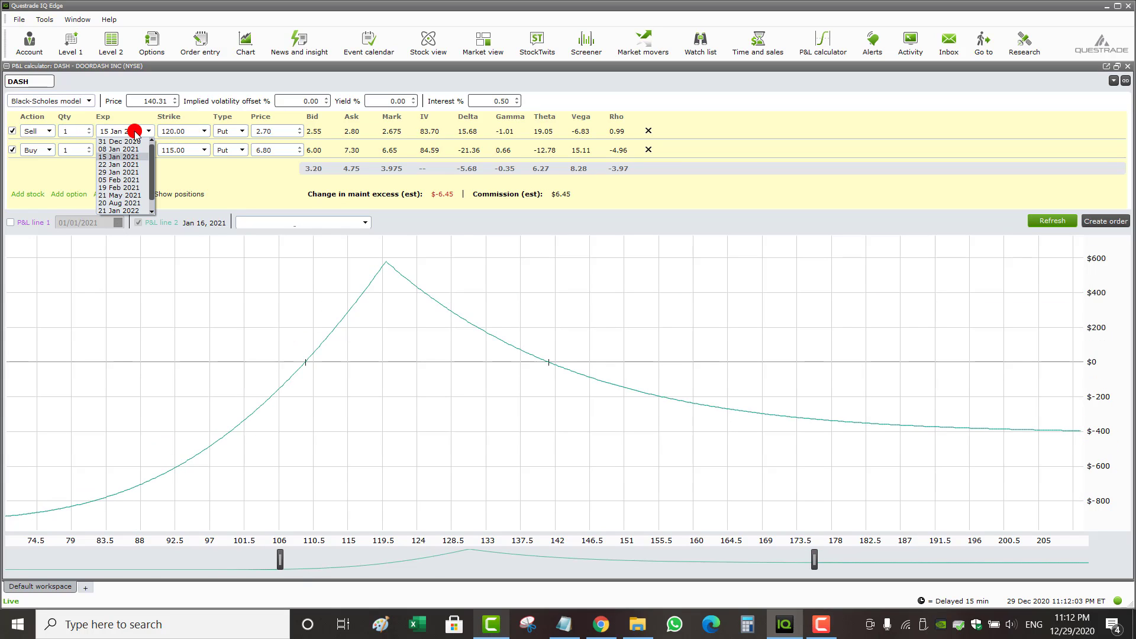
pyautogui.click(123, 172)
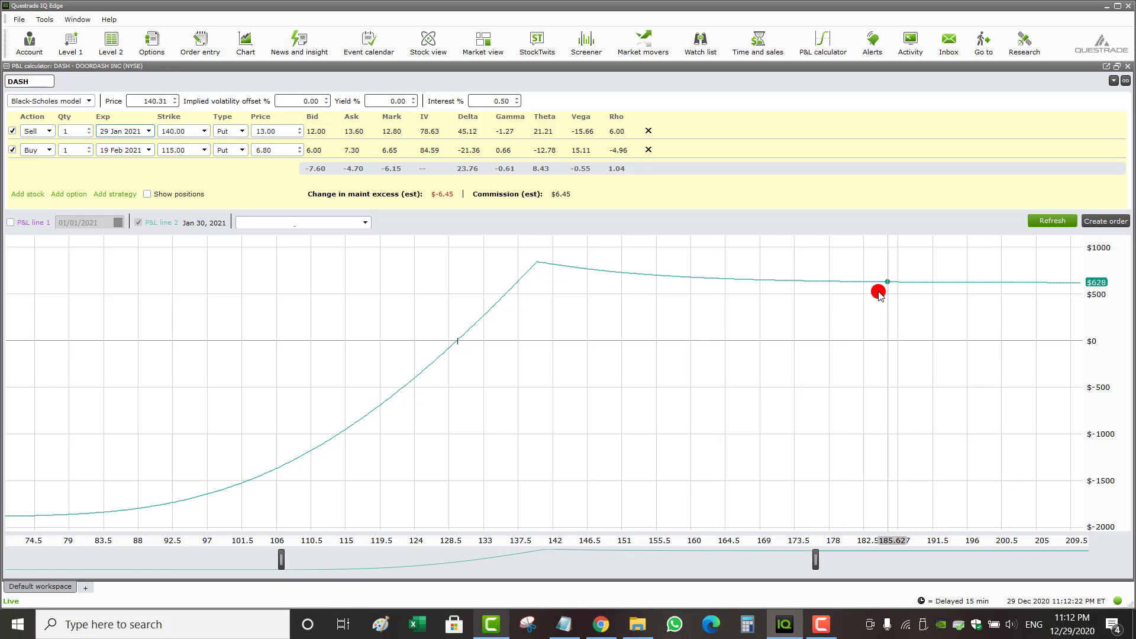
pyautogui.scroll(-2, 739, 328)
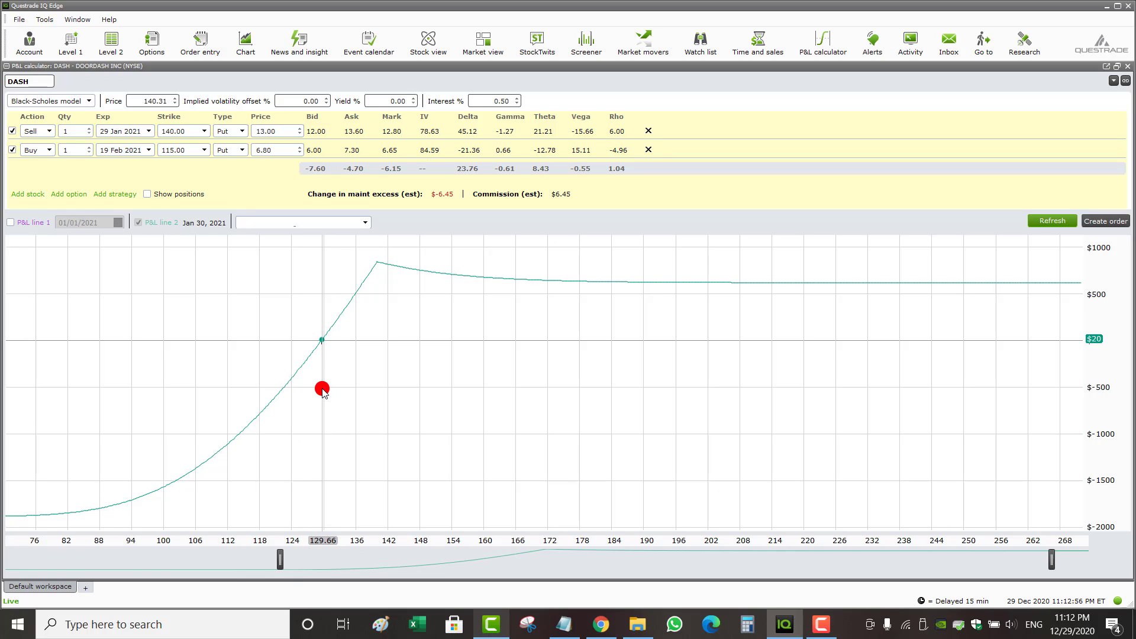
pyautogui.click(187, 132)
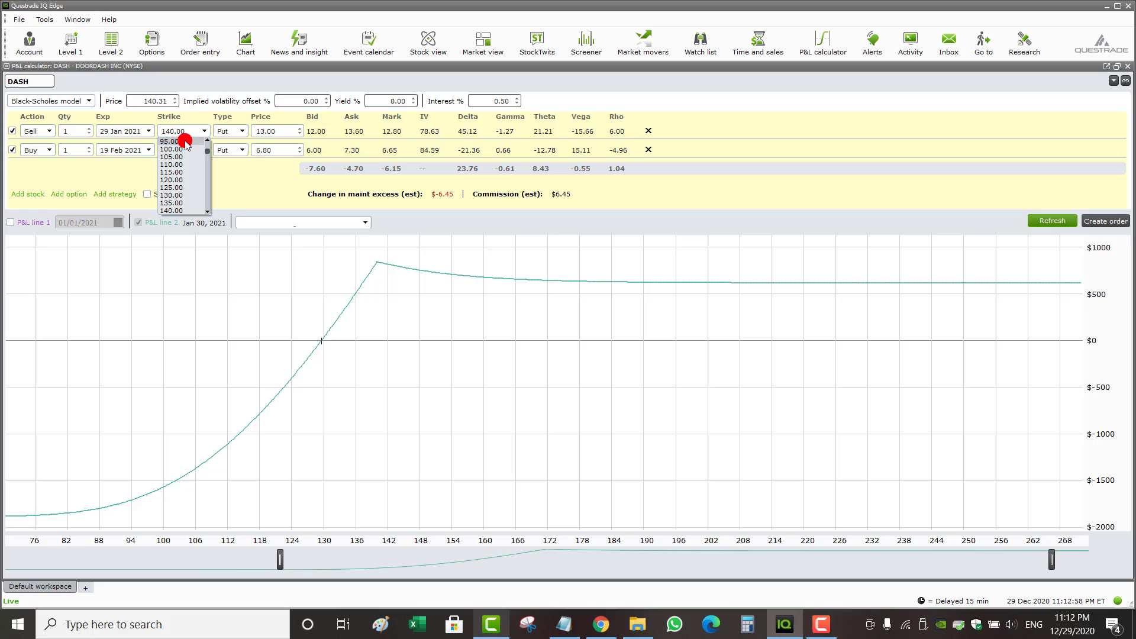
pyautogui.click(177, 180)
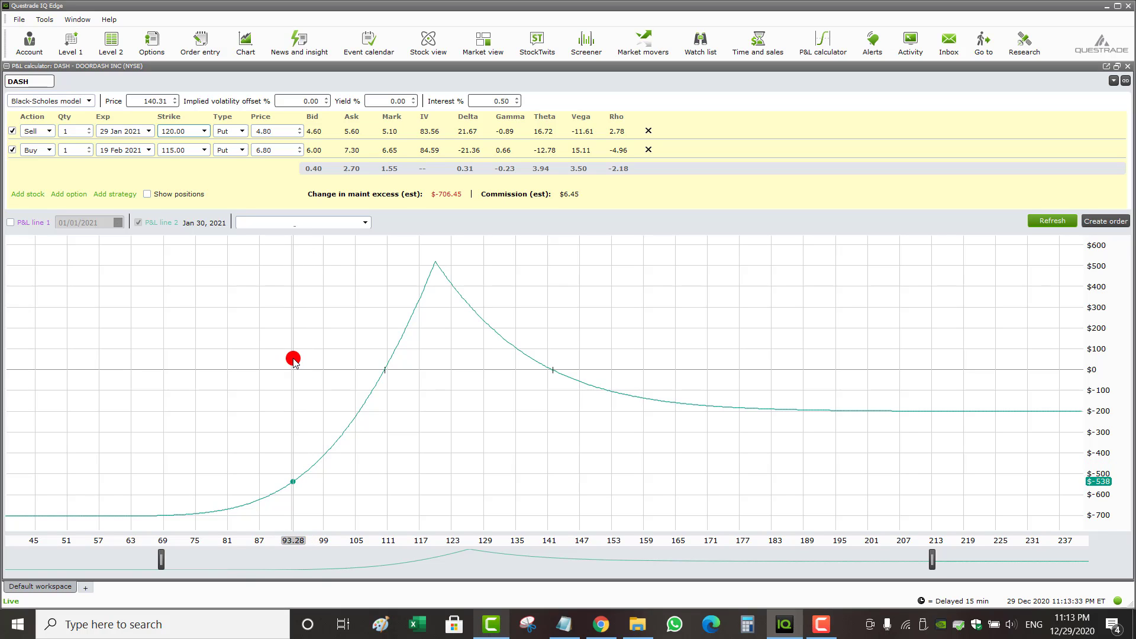
# Add a 140.00 call calendar spread, selling the 29 Jan 2021 call and buying the 19 Feb 2021 call.
pyautogui.click(113, 194)
pyautogui.scroll(-1, 44, 170)
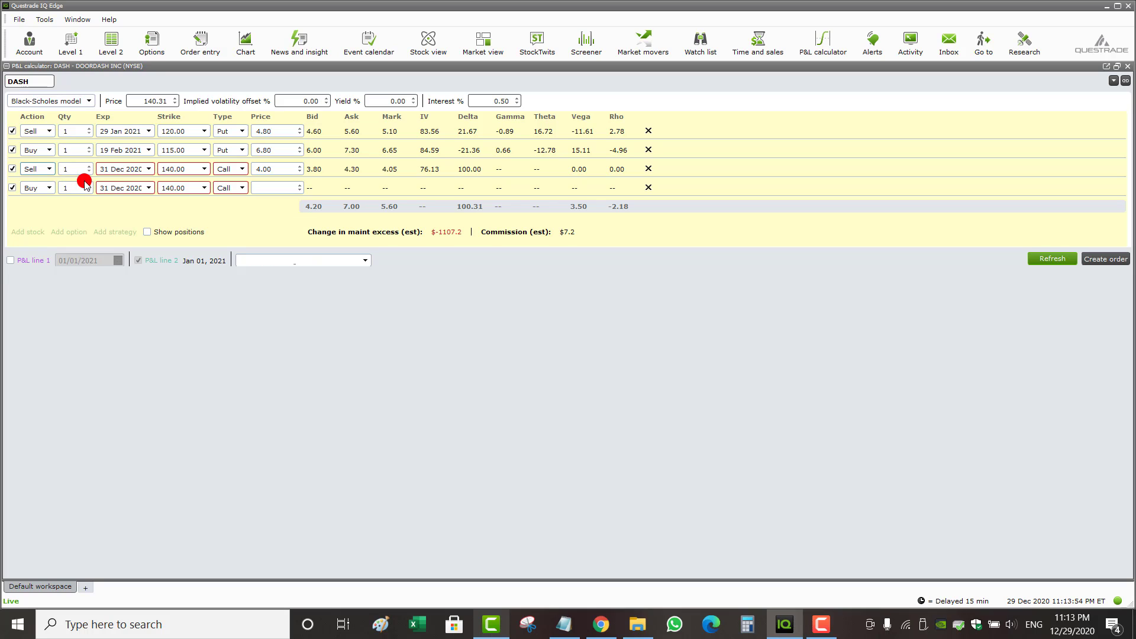
pyautogui.click(118, 171)
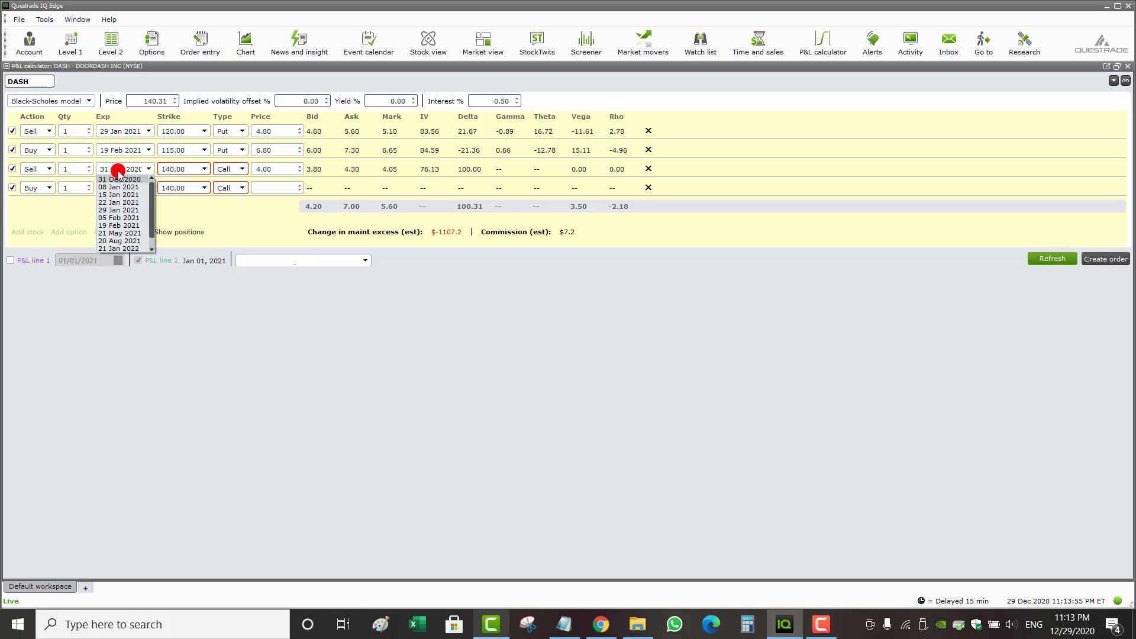
pyautogui.click(126, 211)
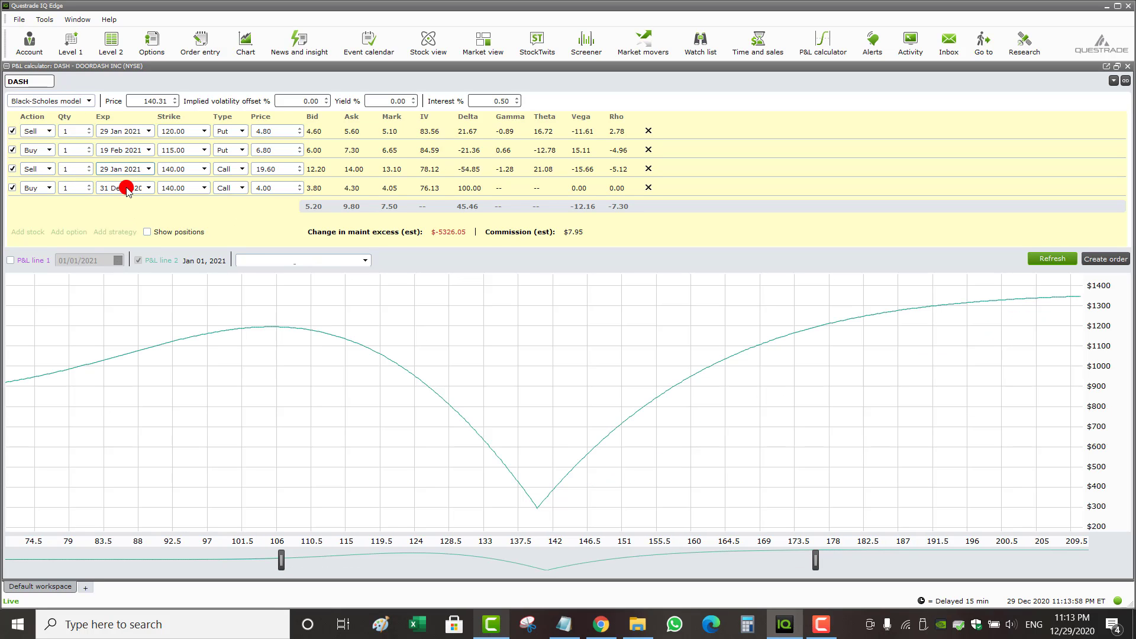
pyautogui.click(126, 188)
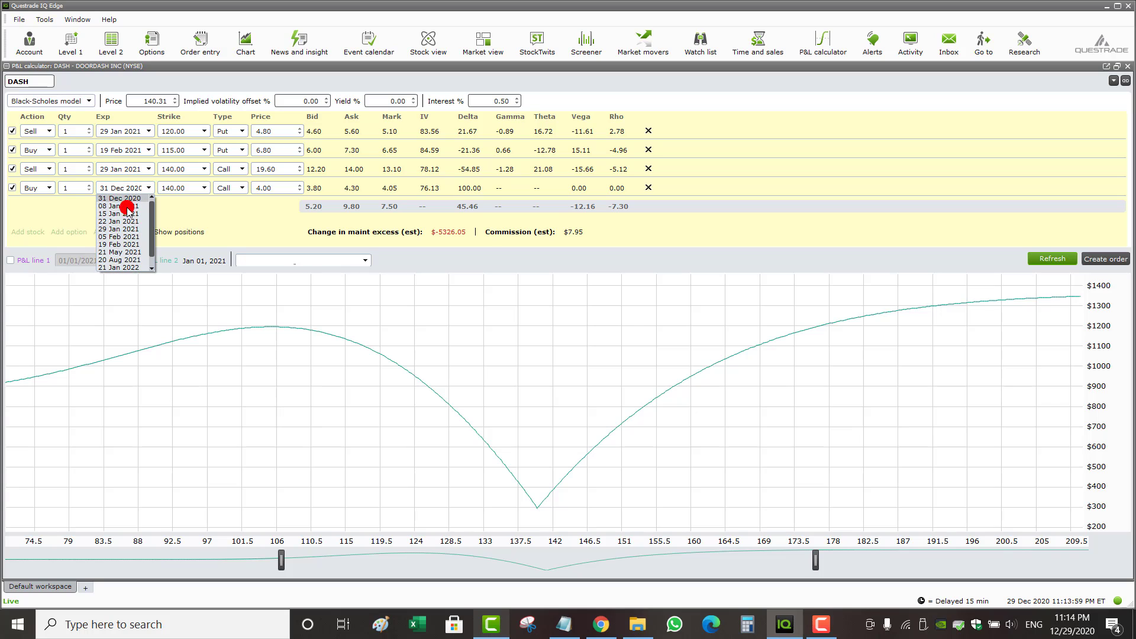
pyautogui.click(124, 245)
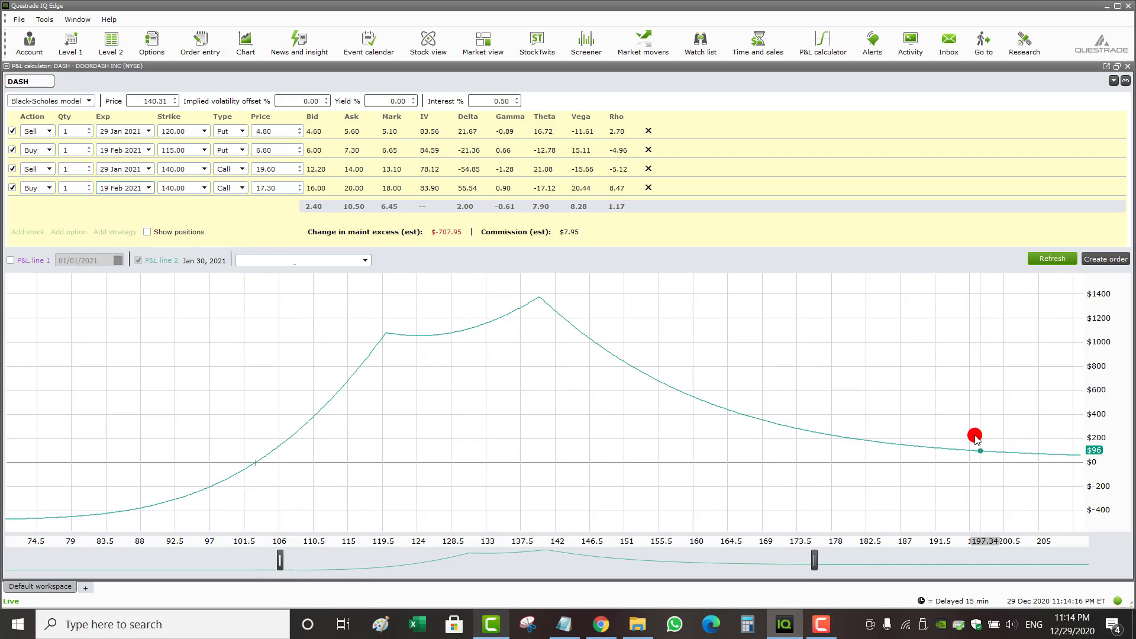
# Show P&L line 1 for the four-leg position and set its date to 01/15/2021.
pyautogui.moveTo(812, 566)
pyautogui.mouseDown()
pyautogui.moveTo(1001, 562)
pyautogui.moveTo(1085, 535)
pyautogui.mouseUp()
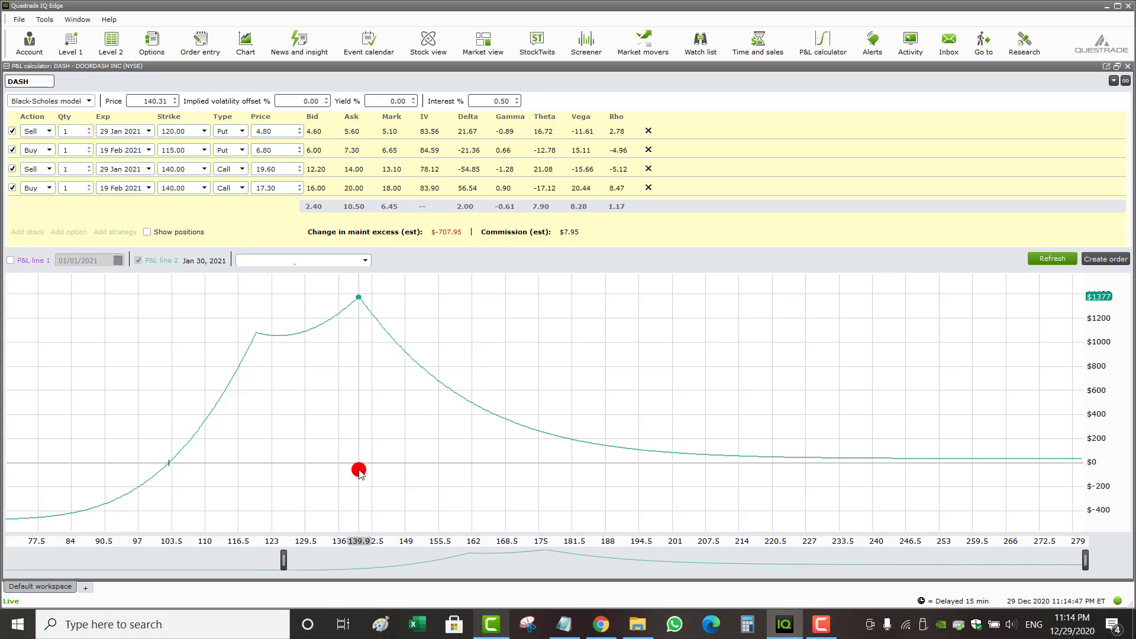
pyautogui.click(36, 262)
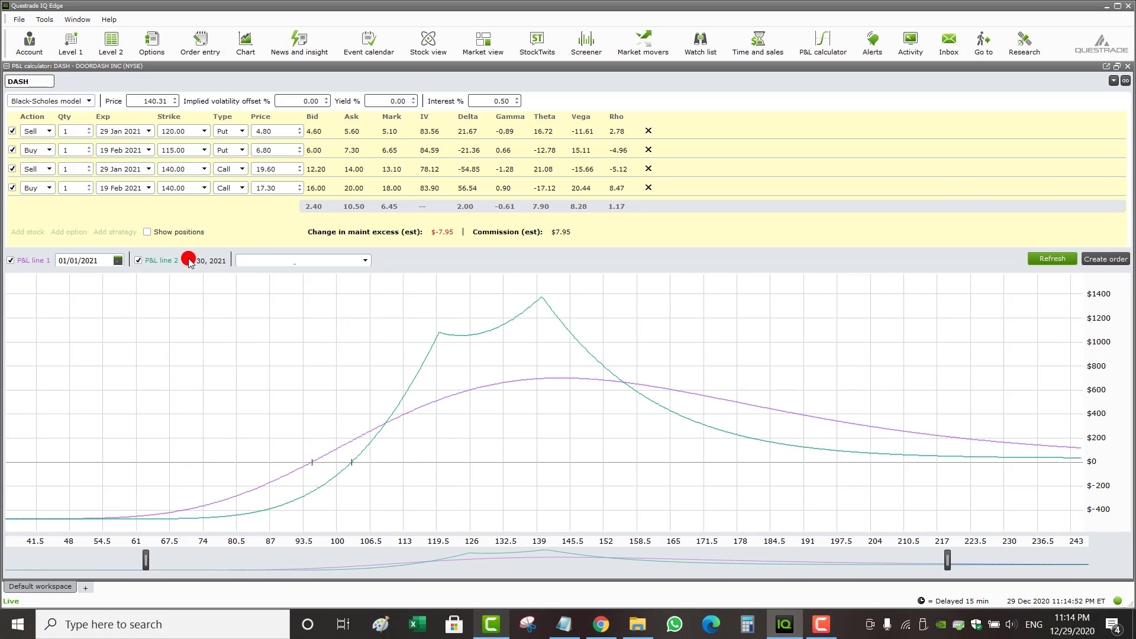
pyautogui.click(118, 261)
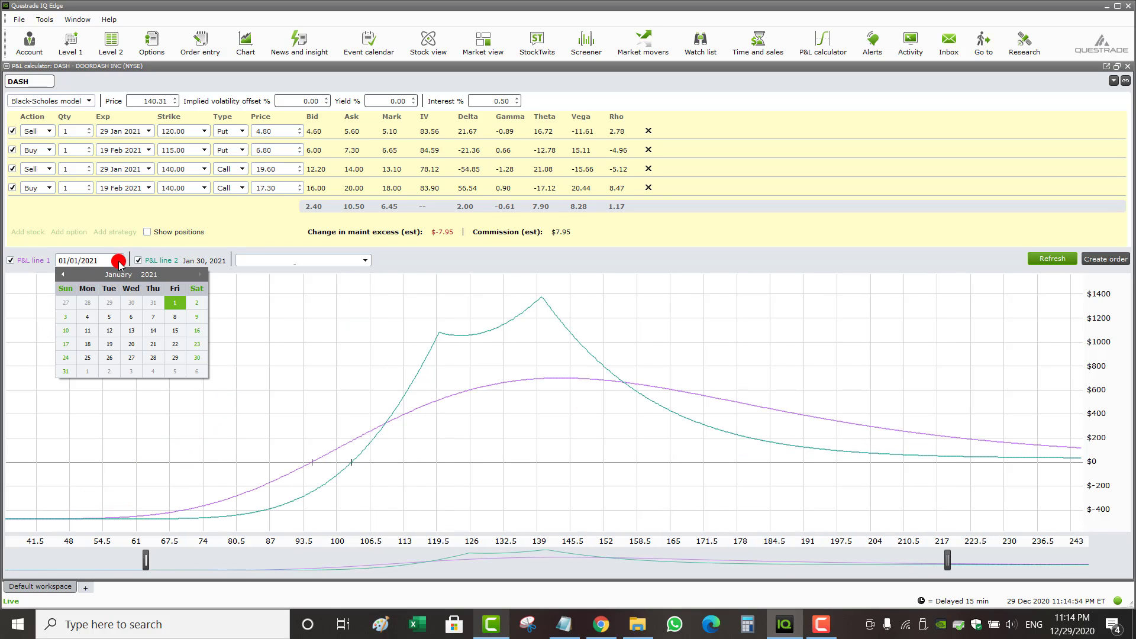
pyautogui.click(174, 330)
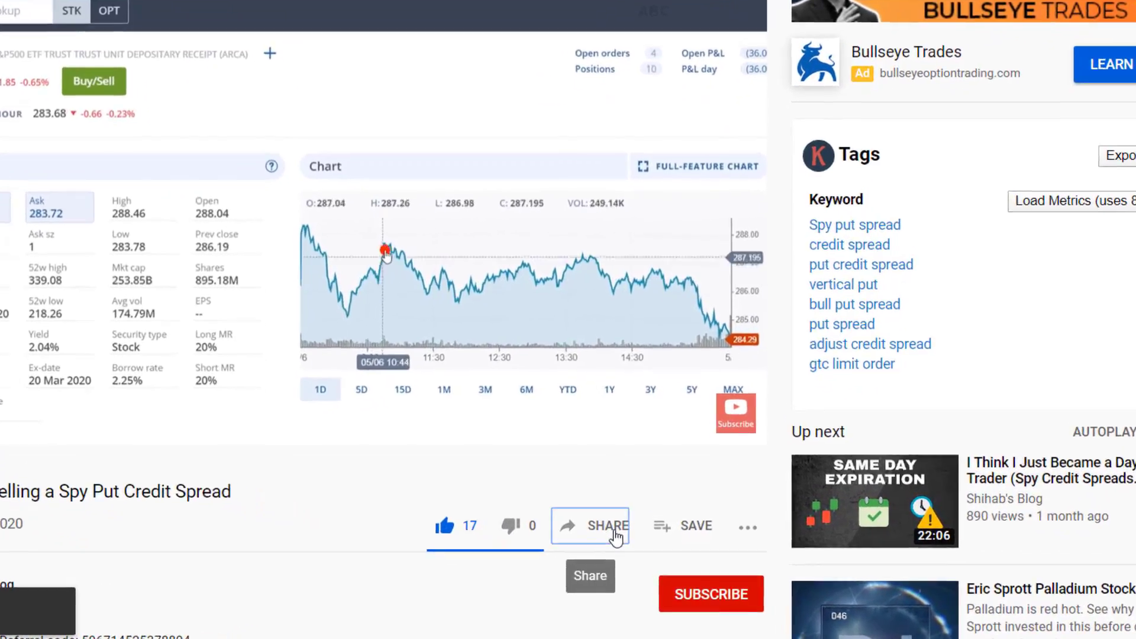
pyautogui.click(612, 539)
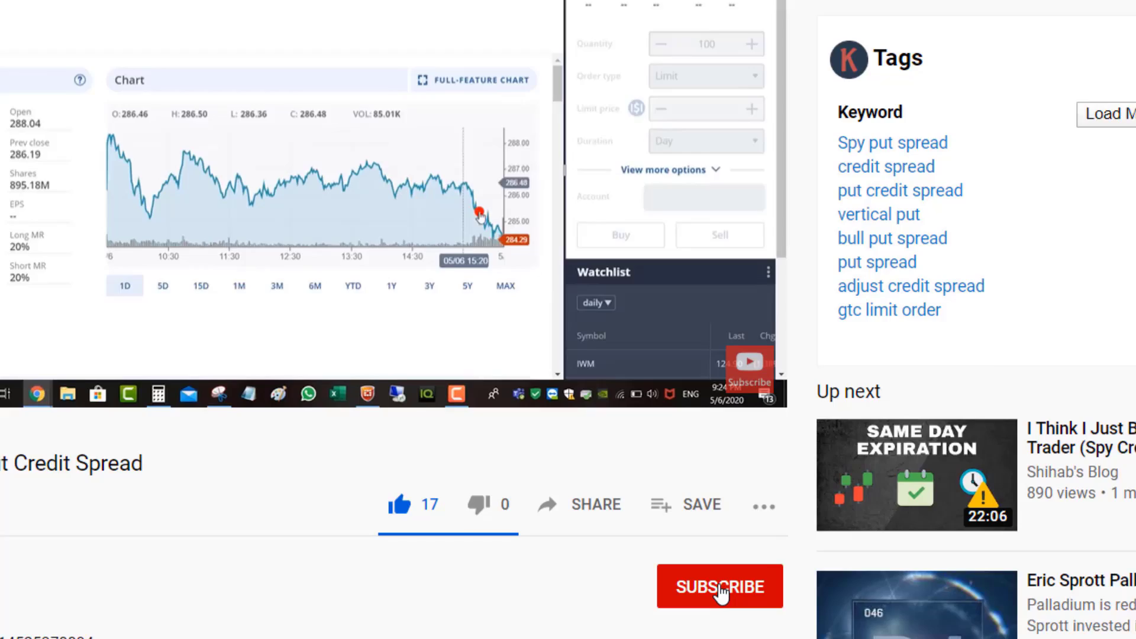
pyautogui.click(721, 589)
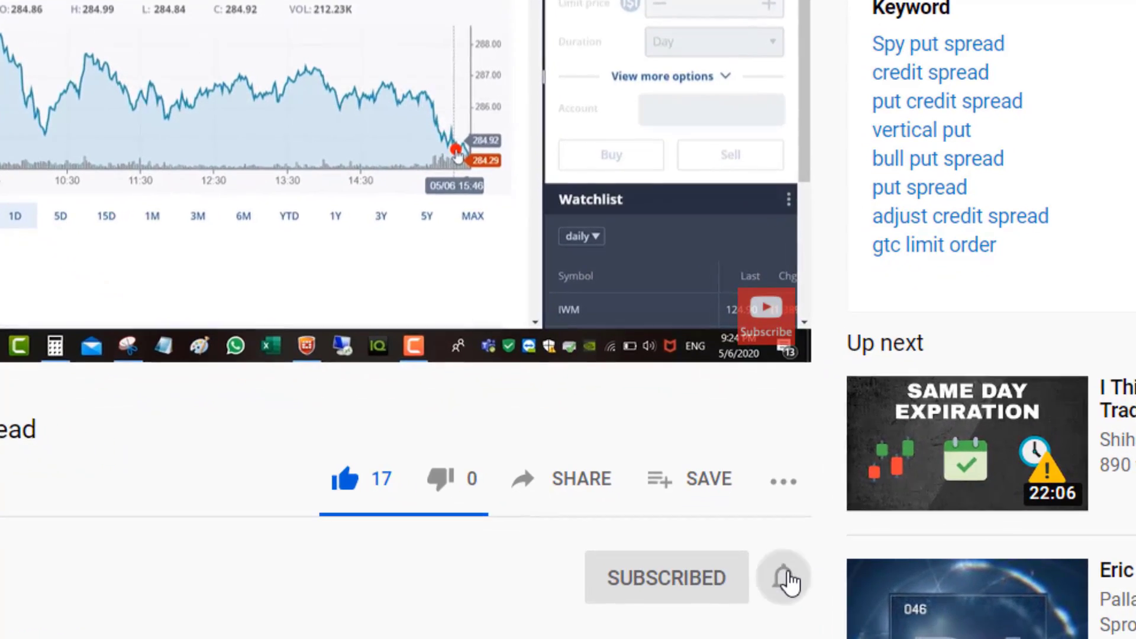